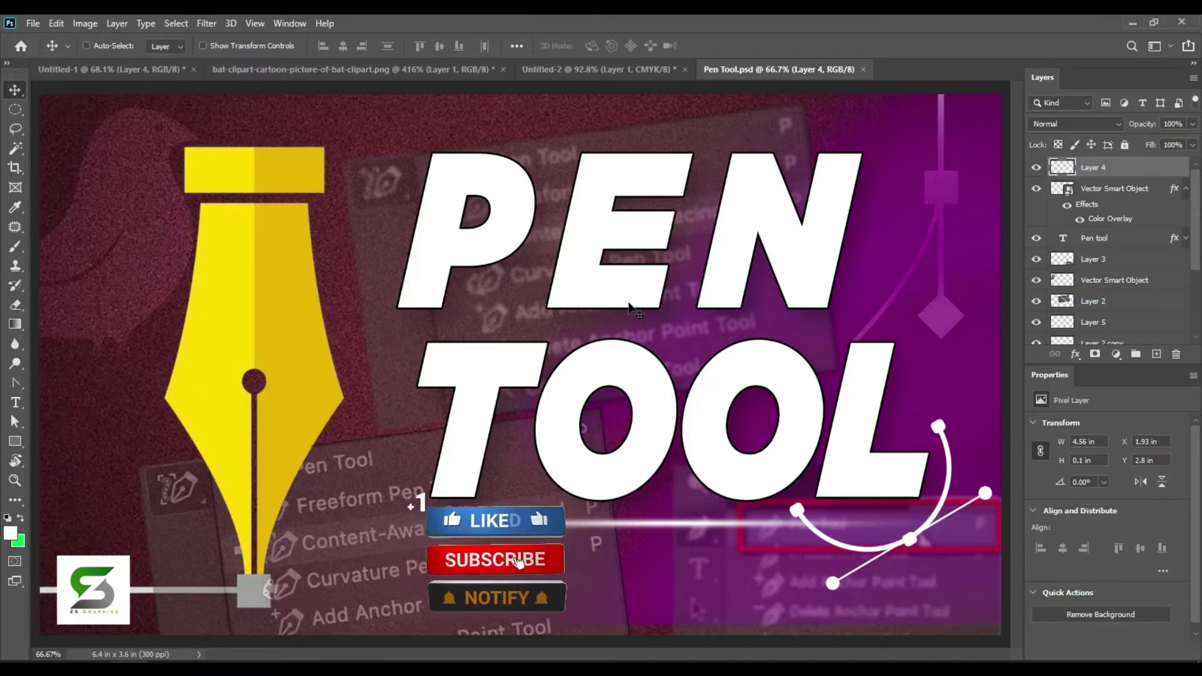
- Activate the Pen Tool in the Untitled-2 document and place a path's first anchor point in the canvas's upper-right area
click(569, 67)
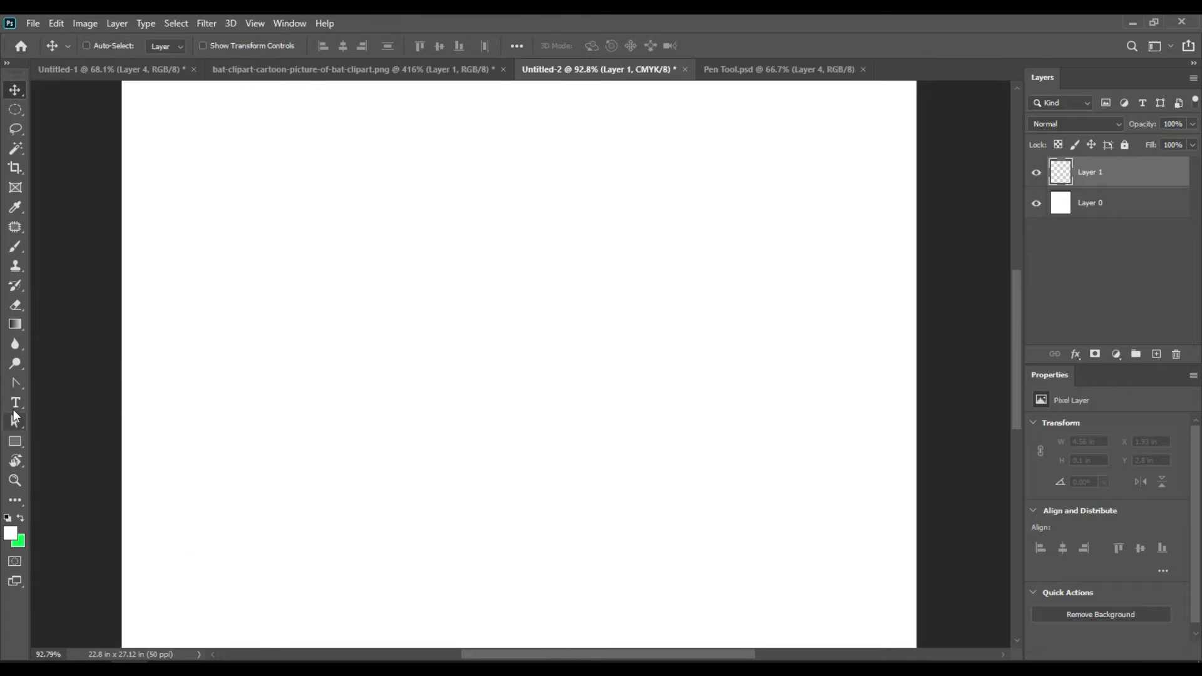
click(17, 389)
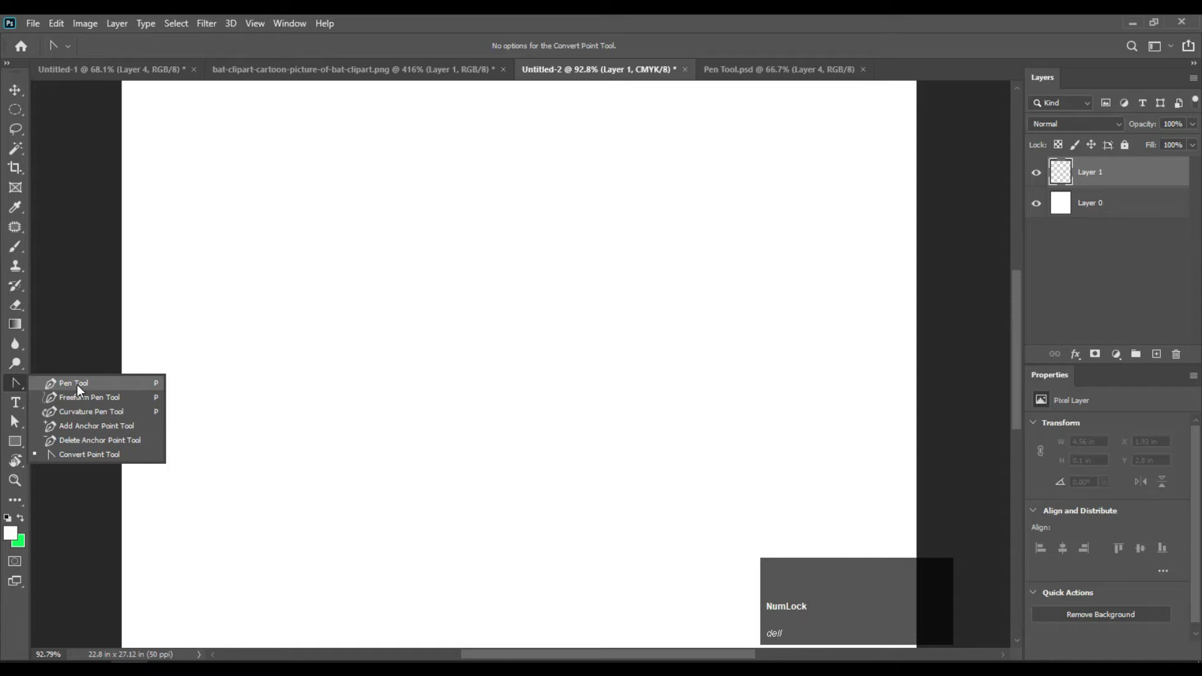
click(156, 388)
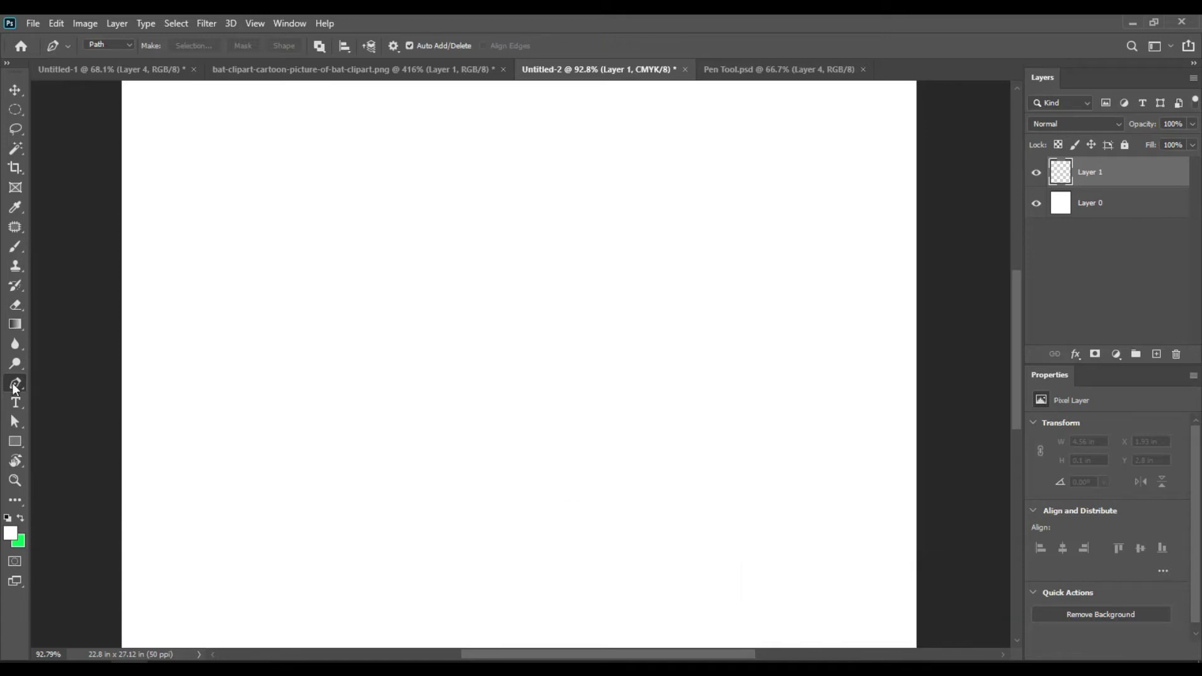
key(Num_Lock)
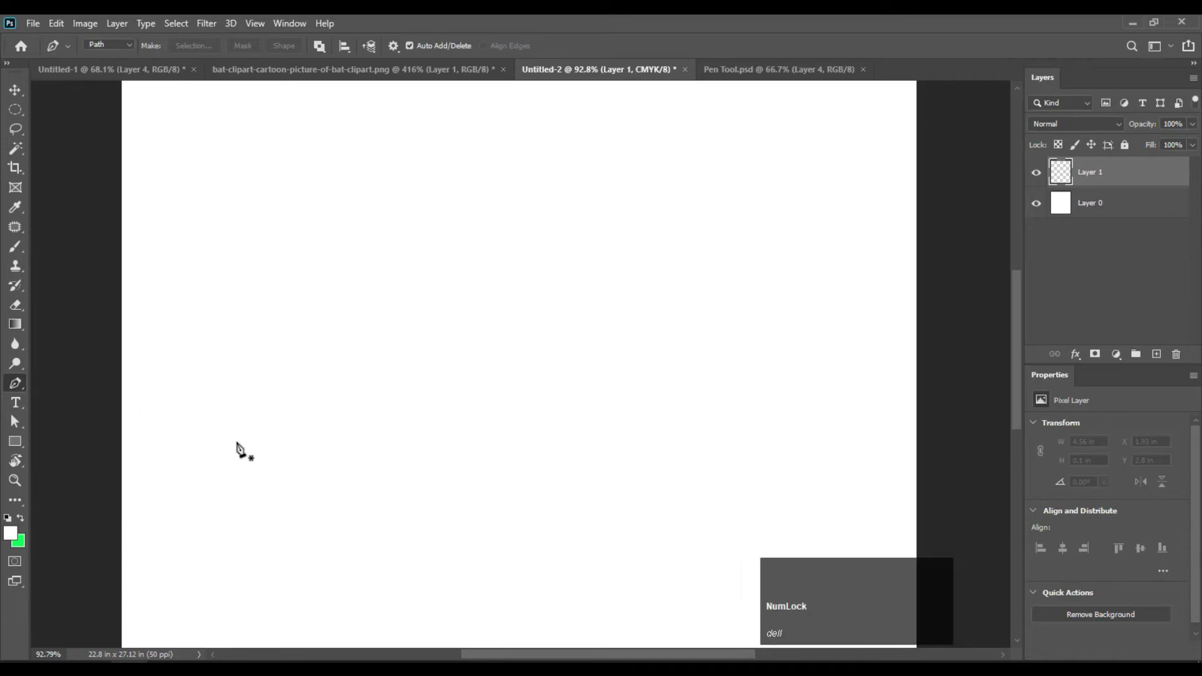
key(p)
click(19, 405)
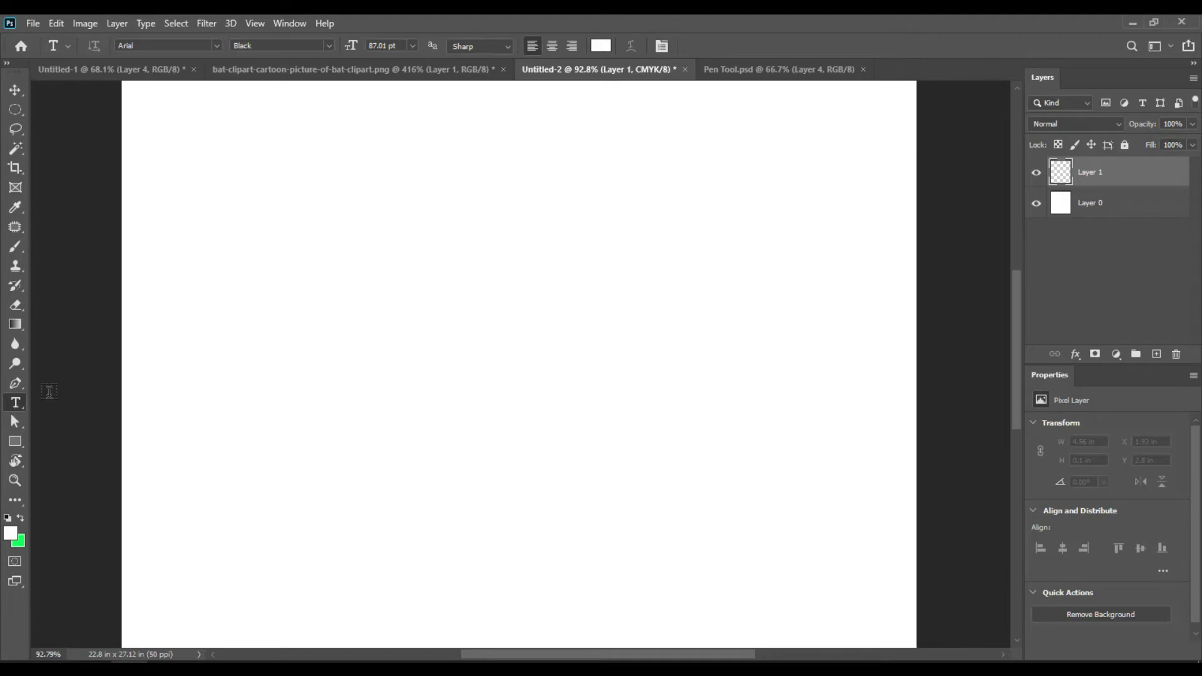
key(p)
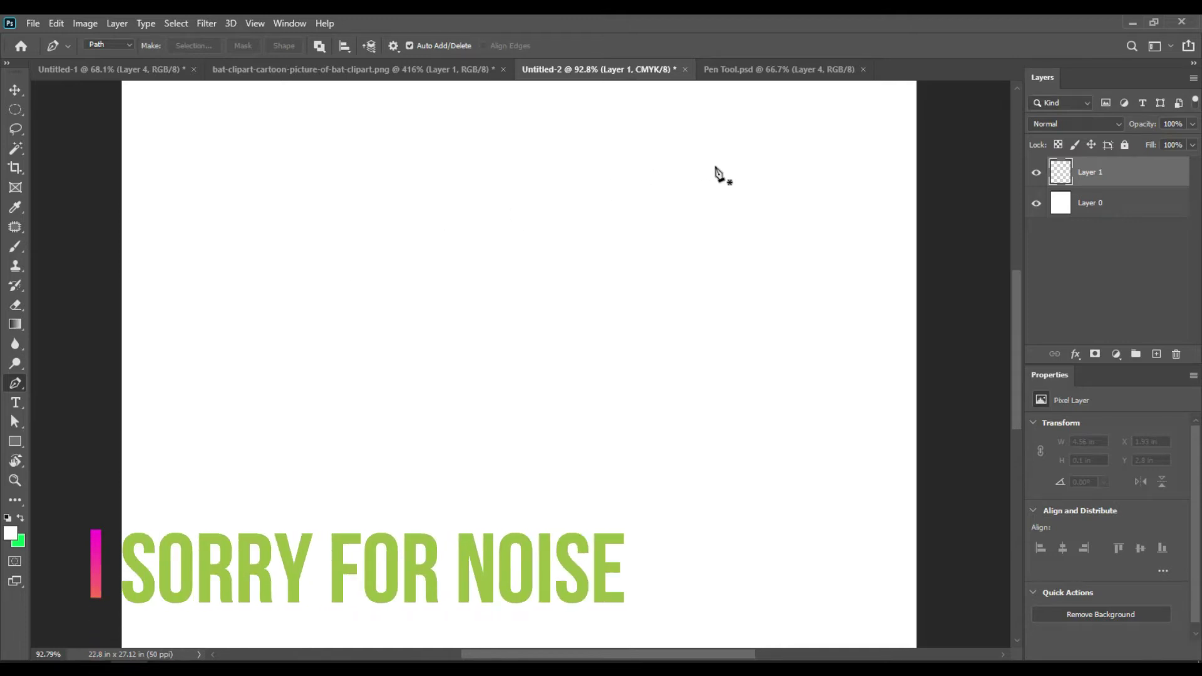
click(762, 134)
key(Num_Lock)
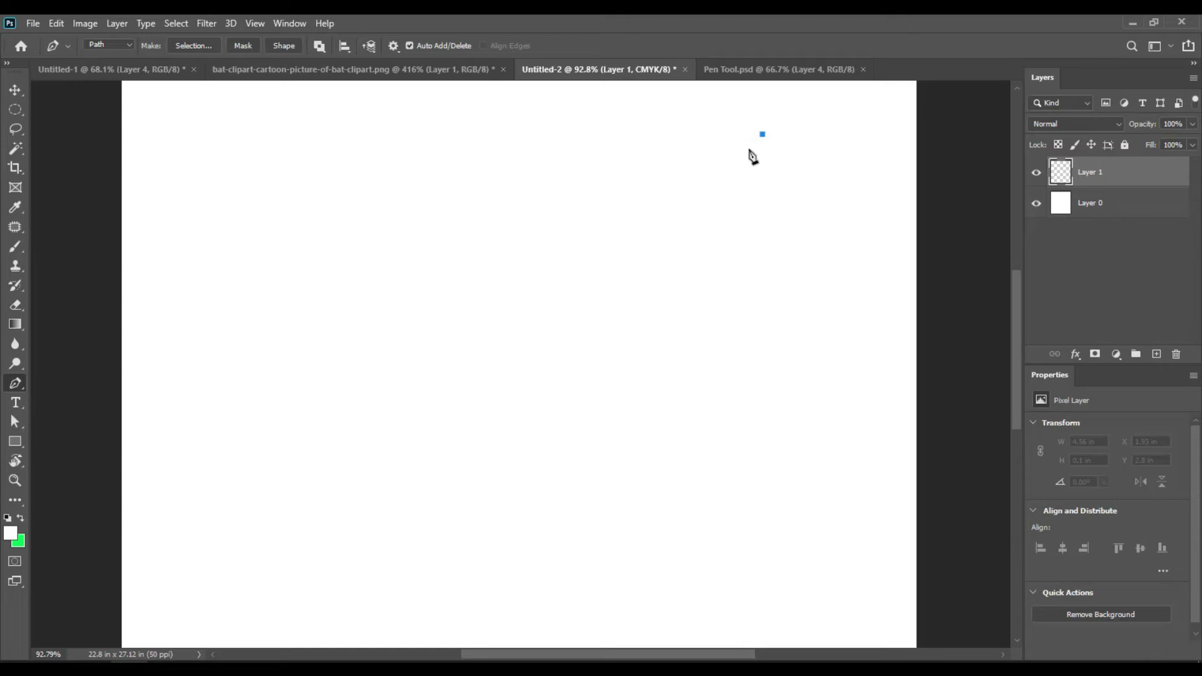
- Continue the path through corner anchors around the upper canvas and close it as an outline about 14.8 in wide and 6.6 in high
click(593, 159)
click(453, 159)
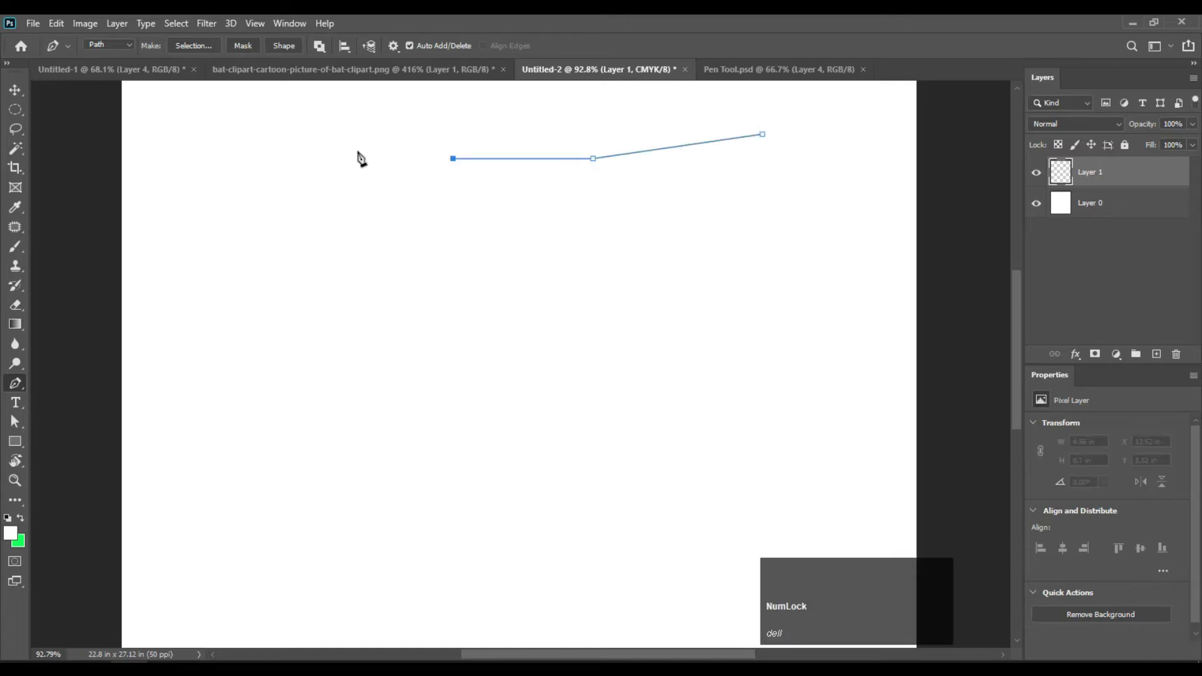
click(357, 151)
click(315, 193)
click(273, 325)
click(360, 358)
click(656, 292)
click(683, 246)
click(732, 201)
click(768, 186)
click(787, 159)
click(788, 130)
click(764, 134)
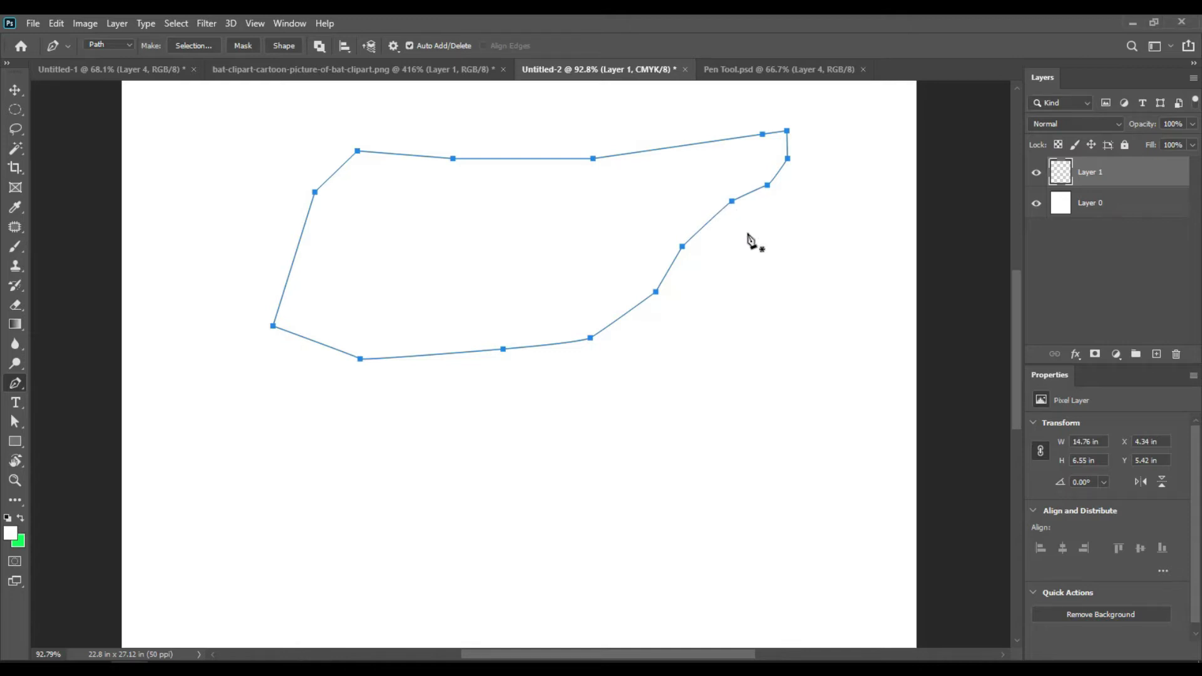
- Examine the closed path's anchor points and segments up close all the way around the outline
key(z)
drag(730, 233, 576, 321)
key(space)
drag(652, 261, 609, 448)
drag(904, 266, 812, 434)
drag(715, 314, 859, 257)
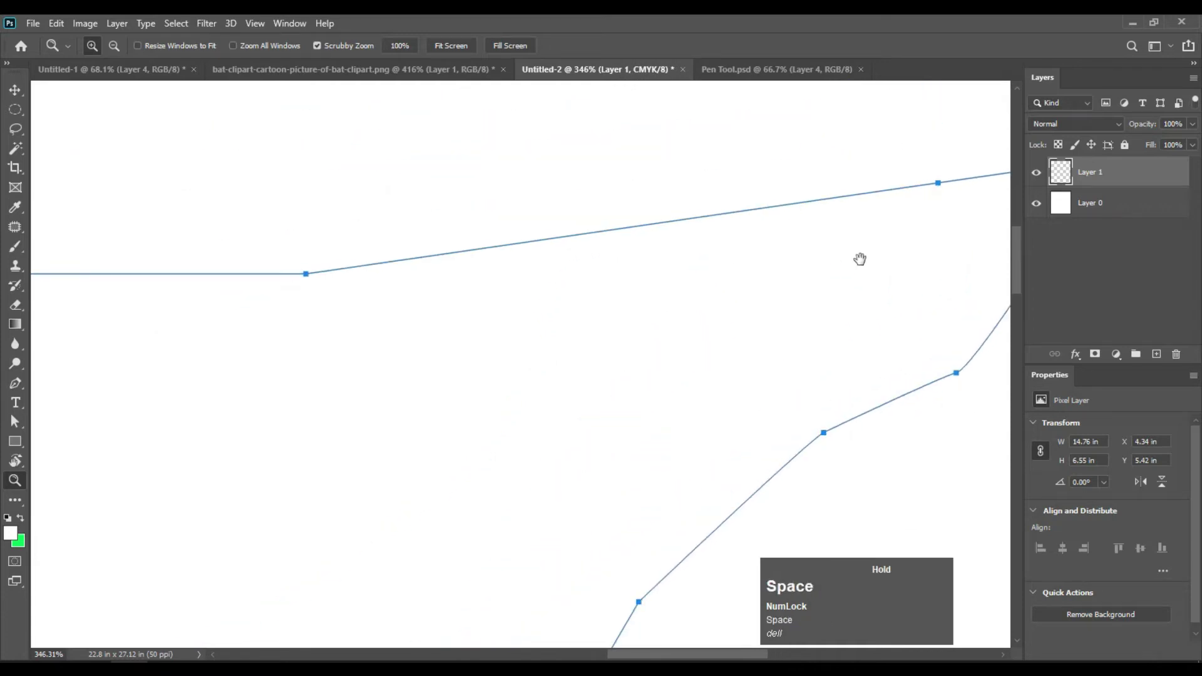
drag(429, 340, 776, 260)
drag(556, 285, 713, 234)
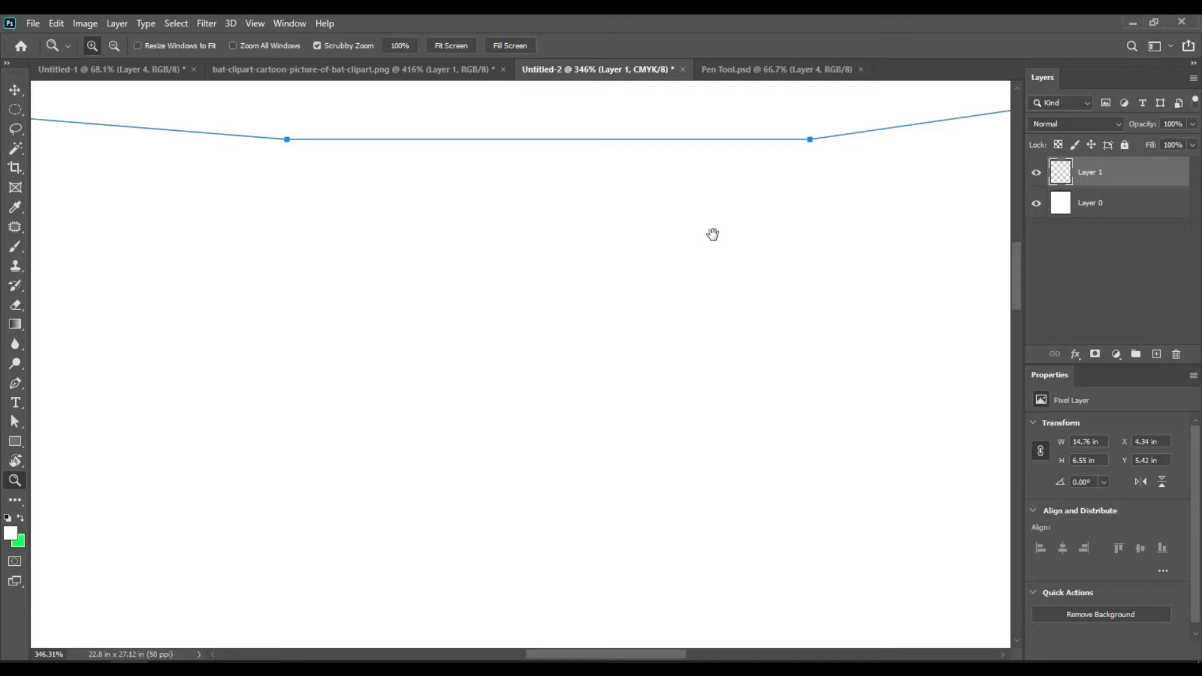
key(space)
drag(692, 273, 933, 276)
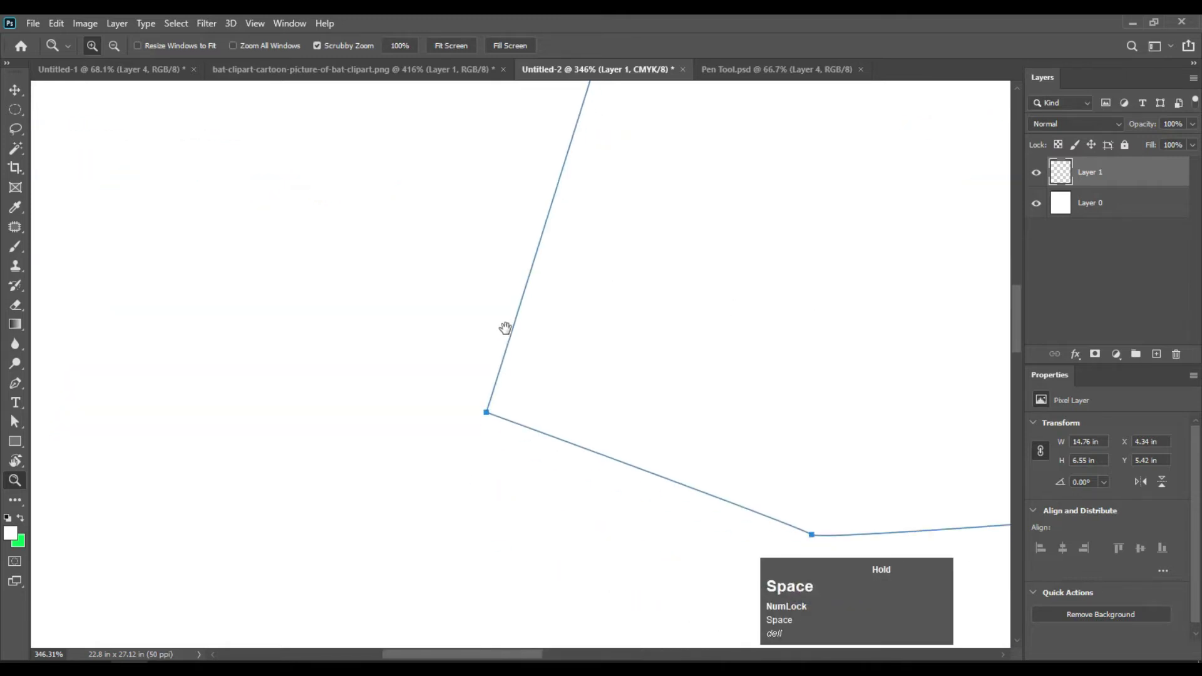
drag(794, 407, 588, 385)
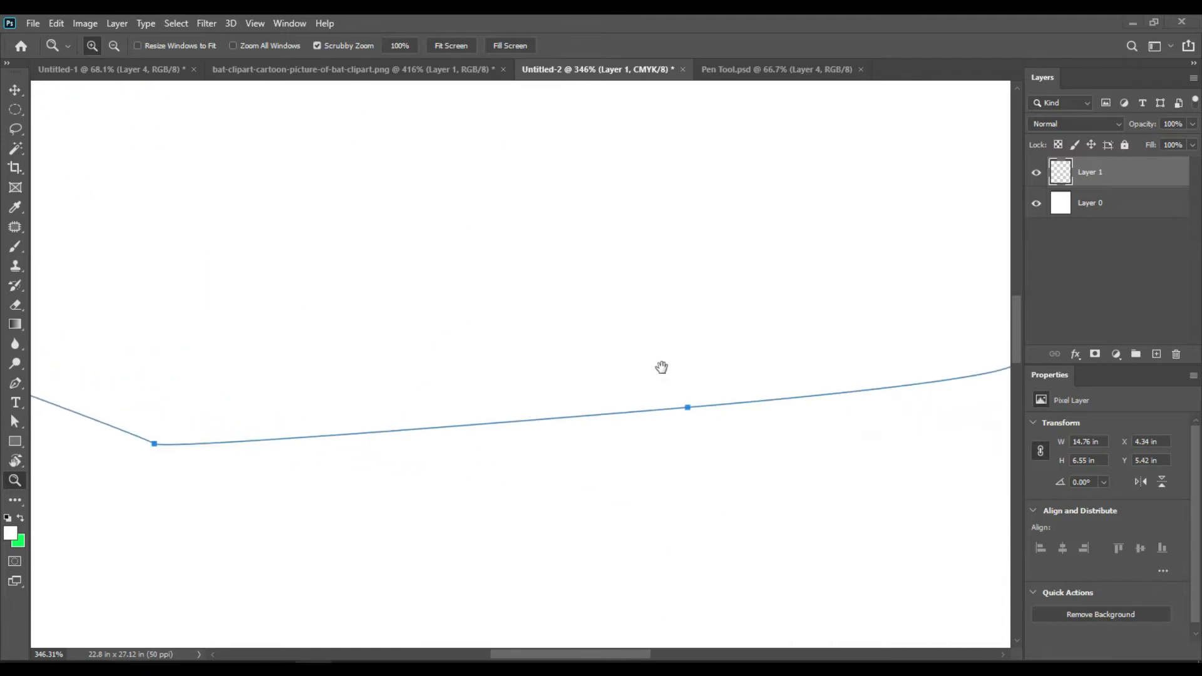
key(space)
drag(787, 260, 508, 410)
drag(929, 293, 746, 448)
drag(926, 314, 665, 453)
drag(847, 320, 858, 473)
drag(560, 368, 931, 308)
drag(432, 352, 813, 327)
drag(618, 312, 754, 330)
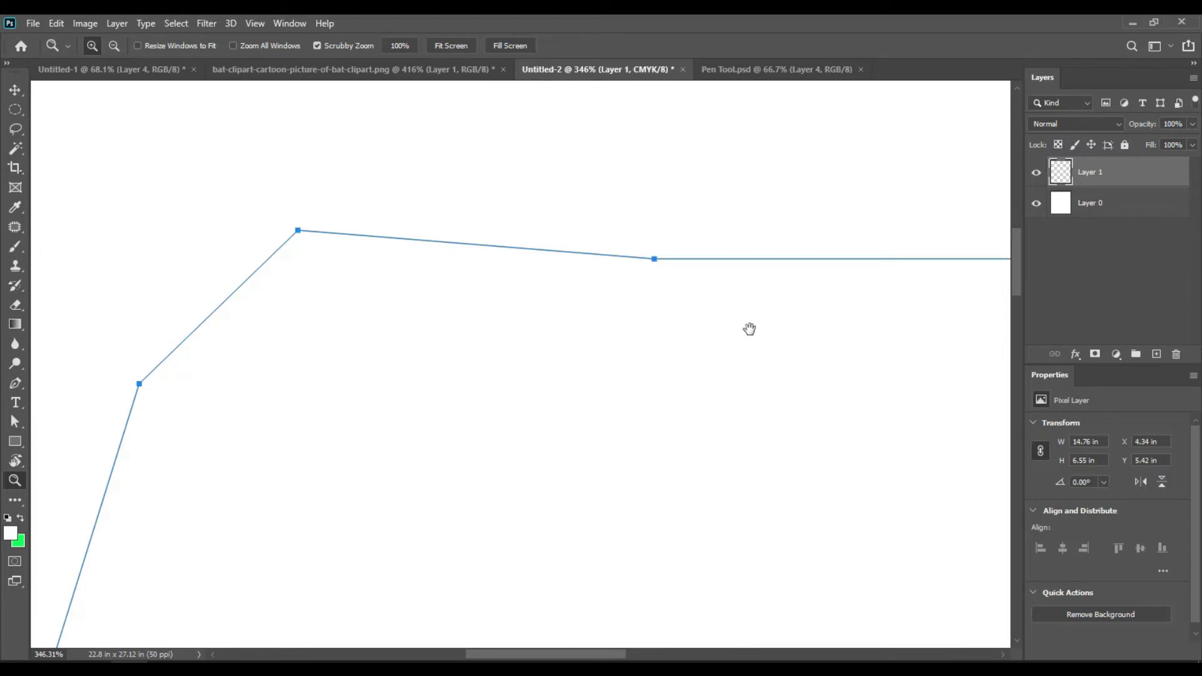
drag(808, 314, 631, 347)
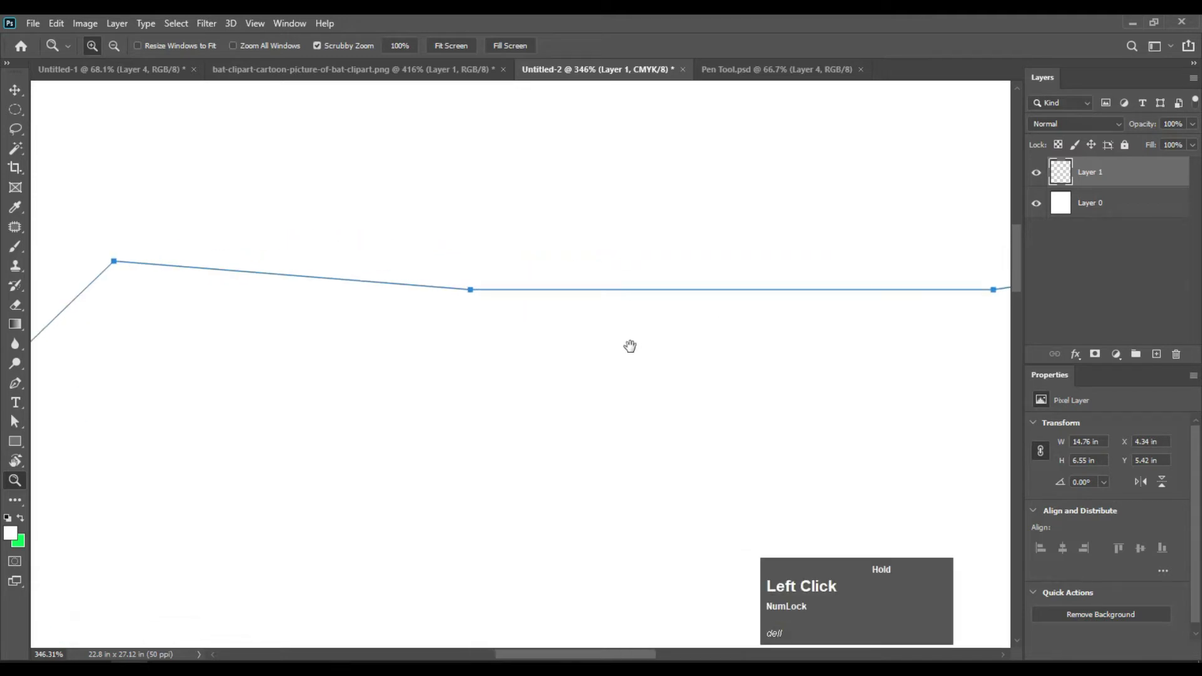
scroll(631, 348, down, 2)
scroll(749, 483, down, 1)
drag(694, 400, 566, 377)
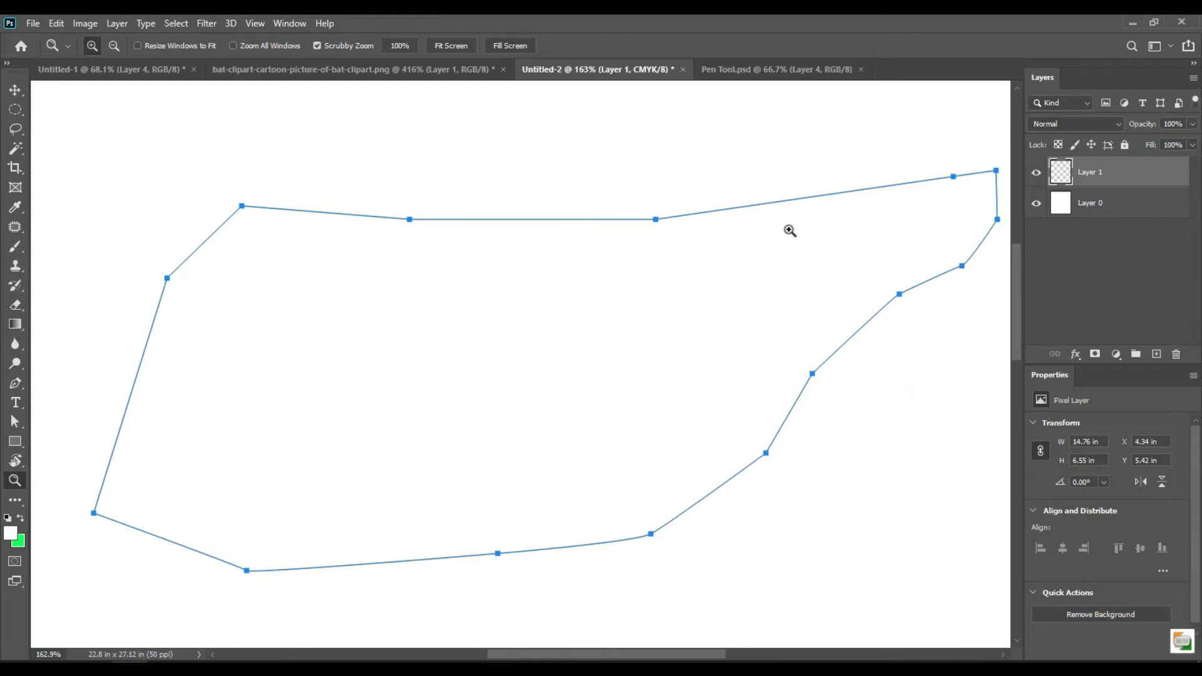
- Undo the path's points and segments back to the first anchor point
key(p)
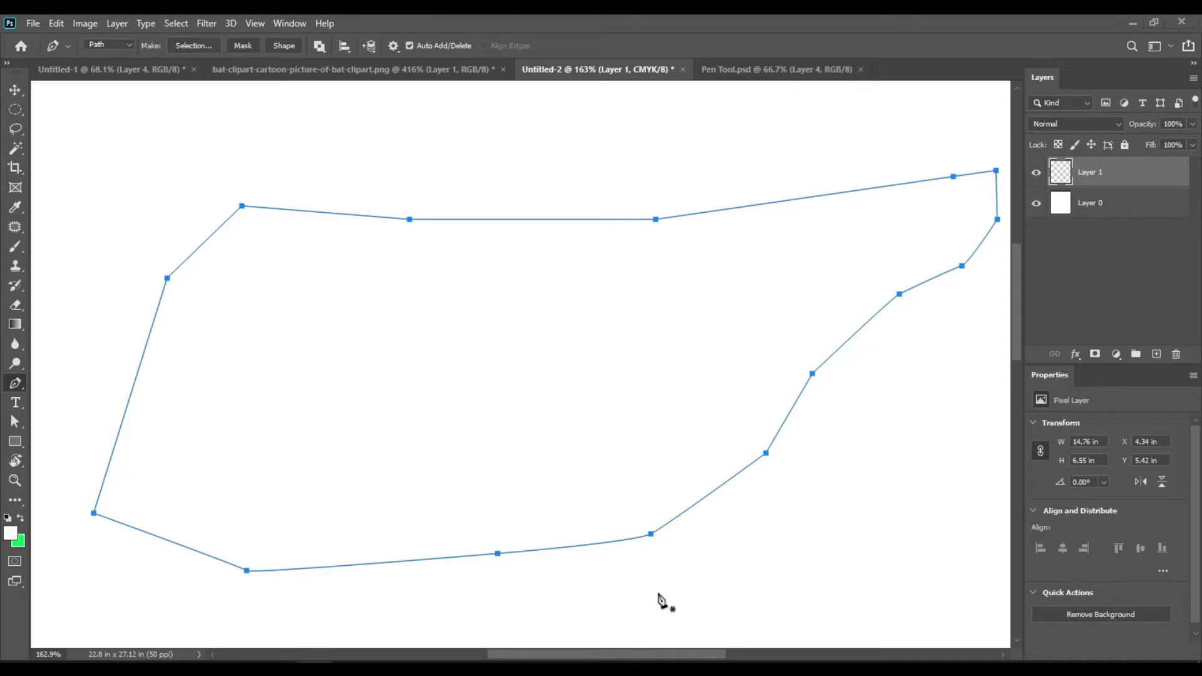
key(ctrl+z)
key(ctrl+z)
key(ctrl+z)
key(ctrl+z)
key(ctrl+z)
key(ctrl+z)
key(ctrl+z)
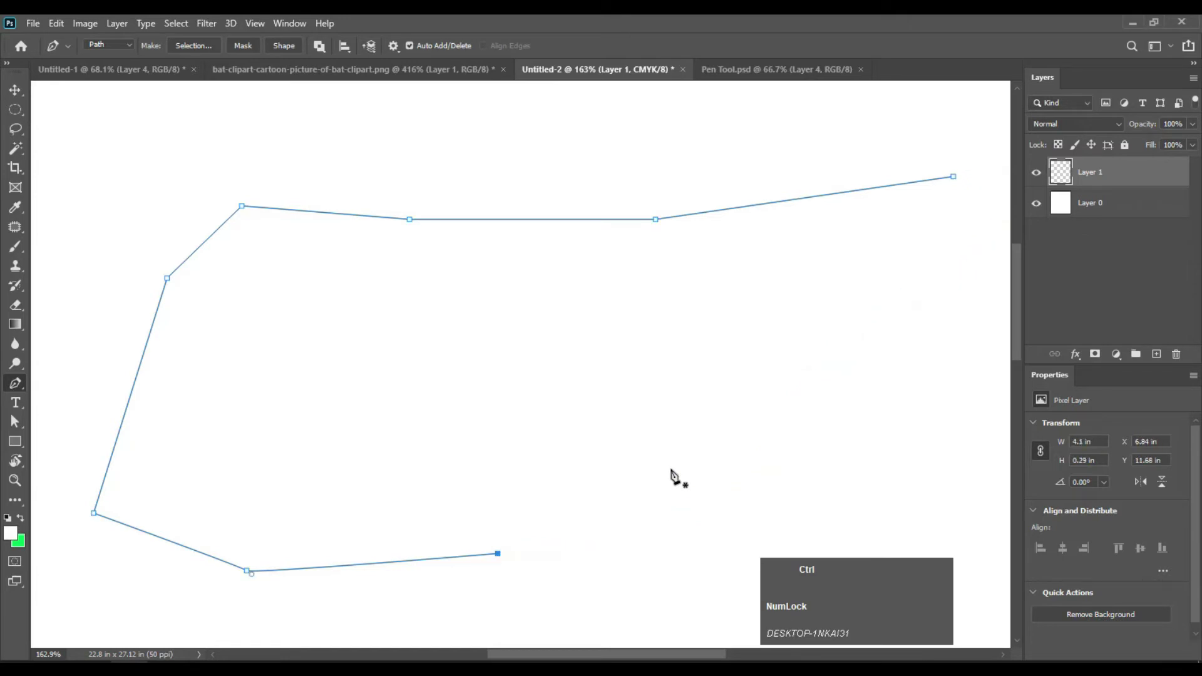
key(z)
key(ctrl+z)
key(ctrl+z)
key(ctrl+z)
key(ctrl+z)
key(ctrl+z)
key(ctrl+z)
key(ctrl+z)
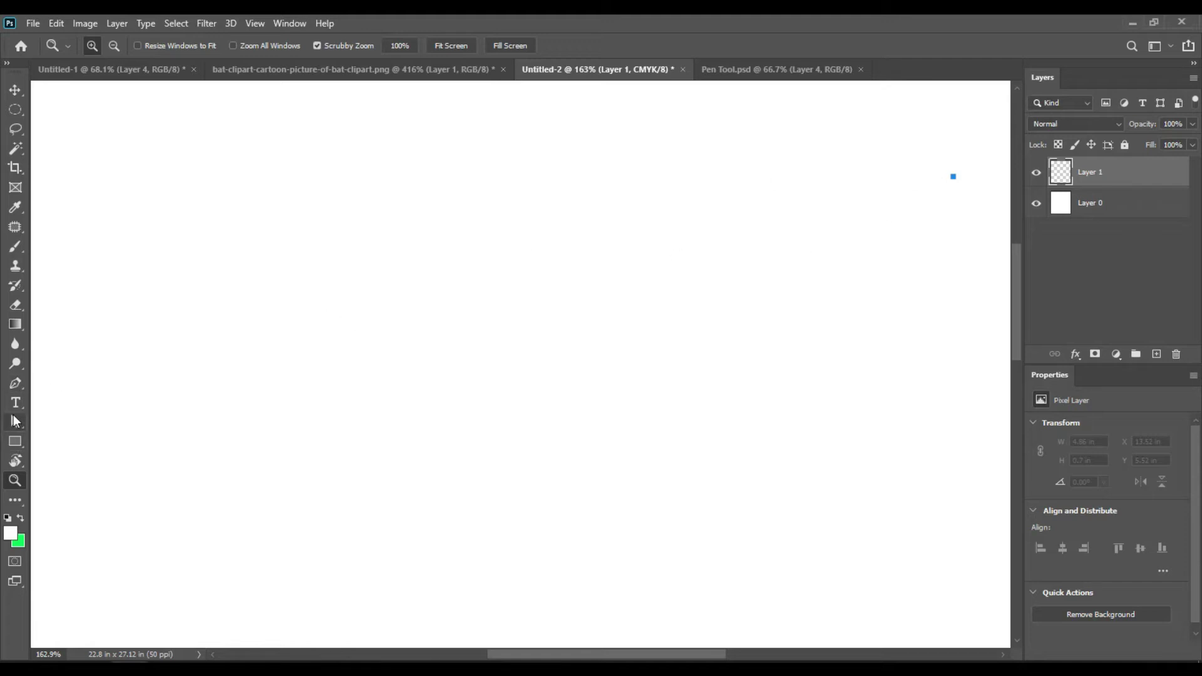
- Add a second Pen Tool anchor far to the left of the first and pull its handles to arch the segment slightly upward
click(16, 383)
key(Num_Lock)
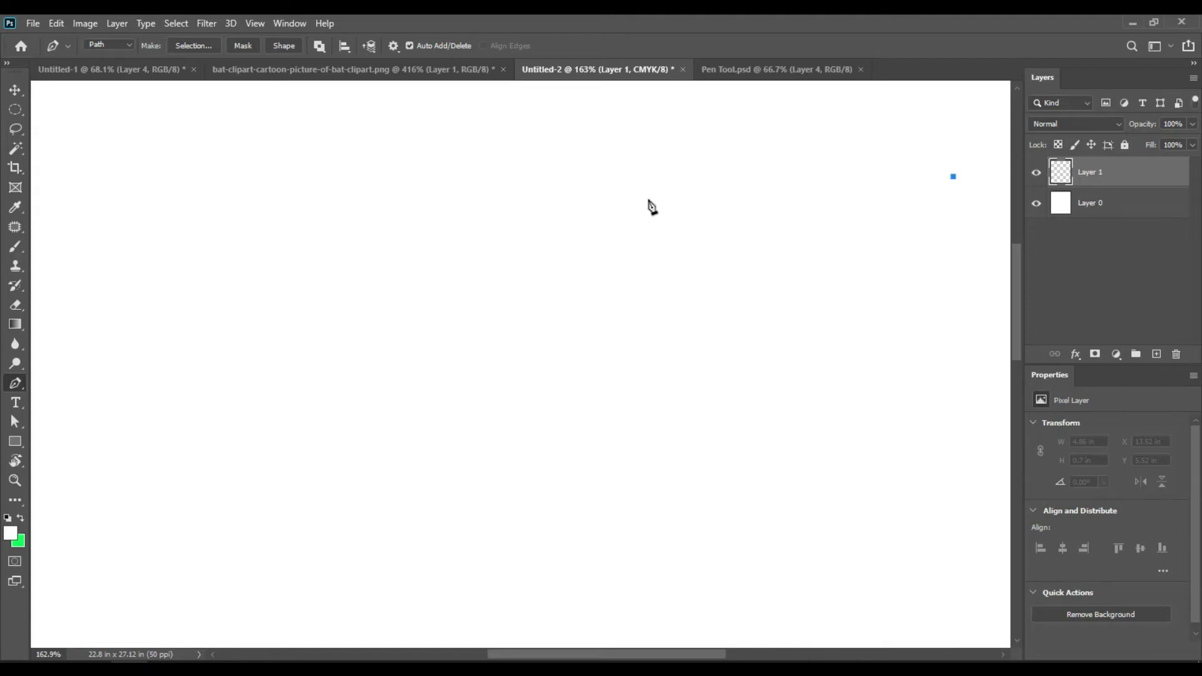
mouse_move(436, 197)
mouse_down()
mouse_move(418, 210)
mouse_move(419, 236)
mouse_move(451, 254)
mouse_move(411, 231)
mouse_move(420, 180)
mouse_up()
key(ctrl+z)
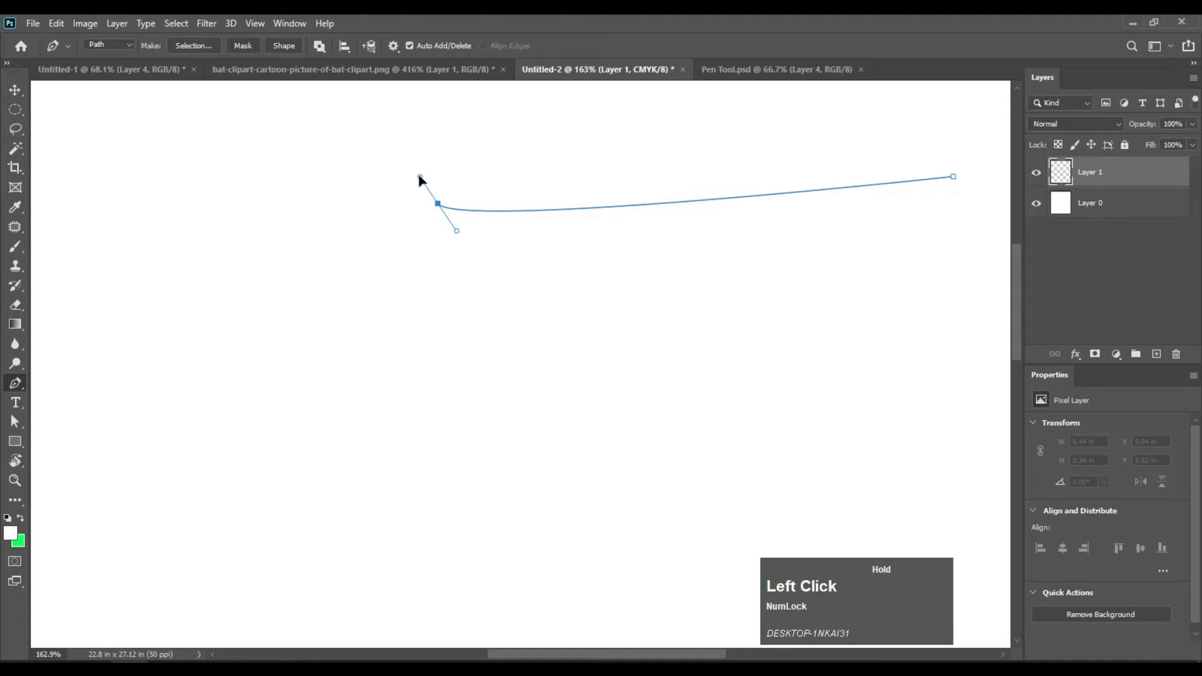
drag(420, 180, 206, 302)
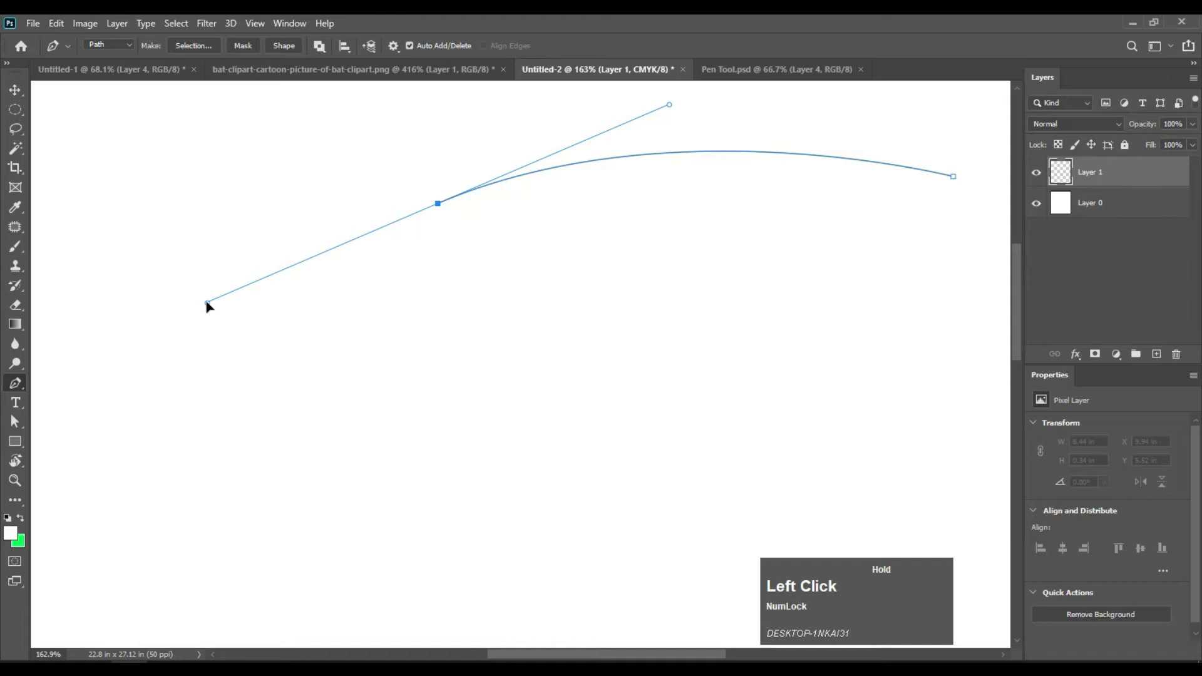
drag(224, 300, 376, 266)
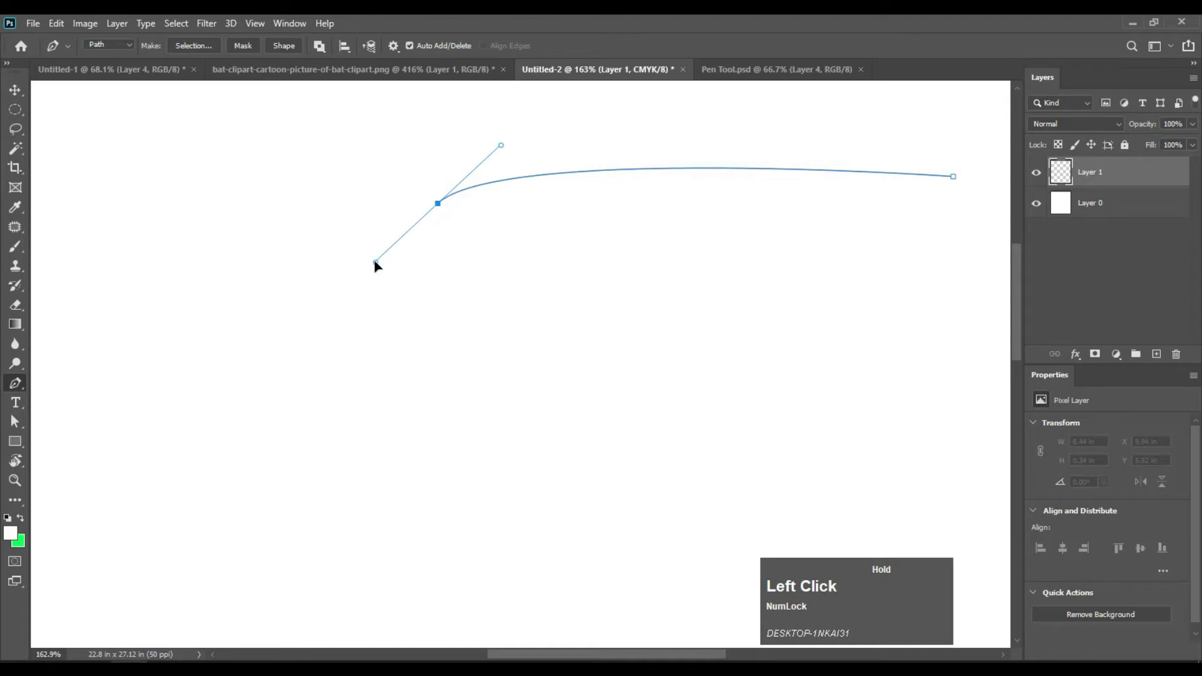
- Continue the path with further anchors around the sides and bottom, closing it into an outline about 12.6 in wide and 5.2 in high
click(319, 198)
click(228, 194)
click(181, 389)
click(315, 486)
click(657, 466)
click(848, 446)
click(917, 303)
click(930, 221)
click(954, 176)
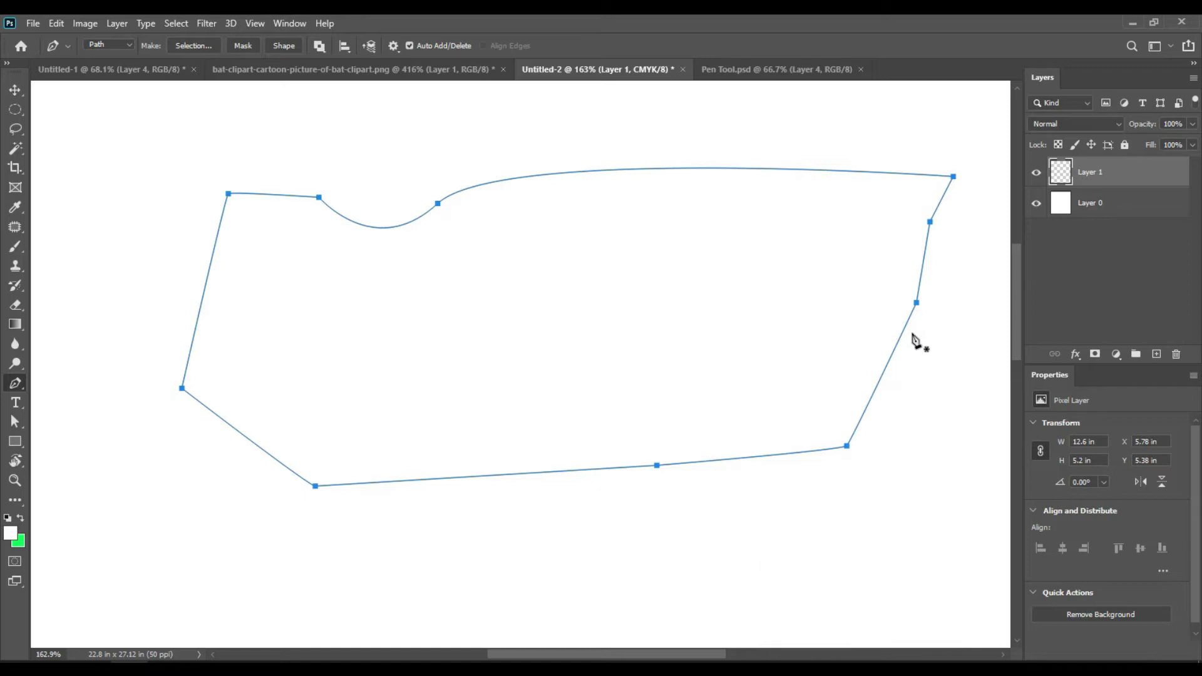
- Convert the middle anchor on the path's right edge to a smooth point and bend the segment below it inward
right_click(21, 389)
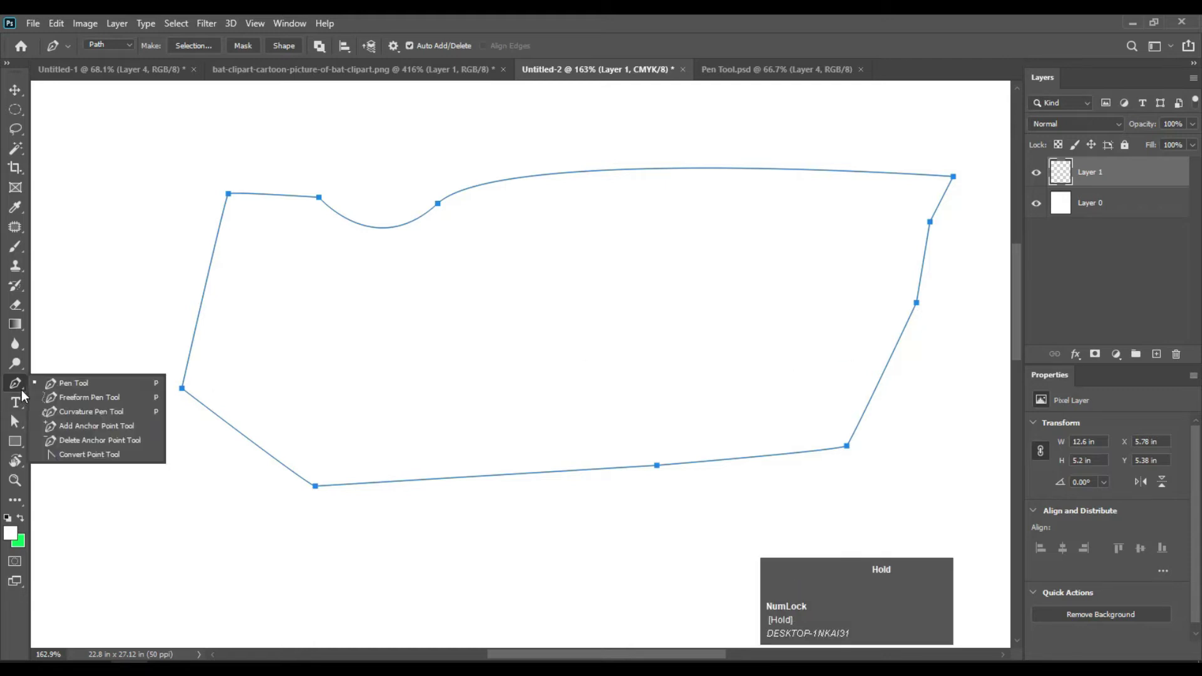
click(116, 462)
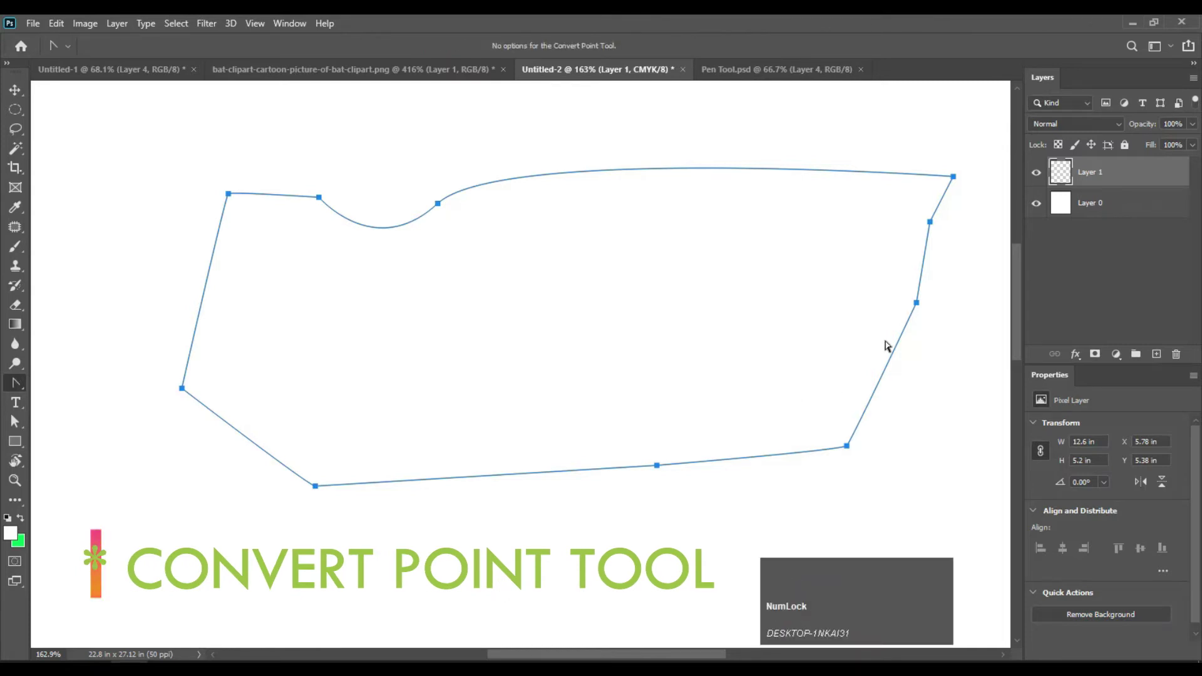
mouse_move(917, 303)
mouse_down()
mouse_move(921, 320)
mouse_move(954, 275)
mouse_move(934, 279)
mouse_move(942, 255)
mouse_move(952, 293)
mouse_move(956, 246)
mouse_move(820, 254)
mouse_move(760, 315)
mouse_move(881, 250)
mouse_move(972, 268)
mouse_move(938, 258)
mouse_up()
click(918, 303)
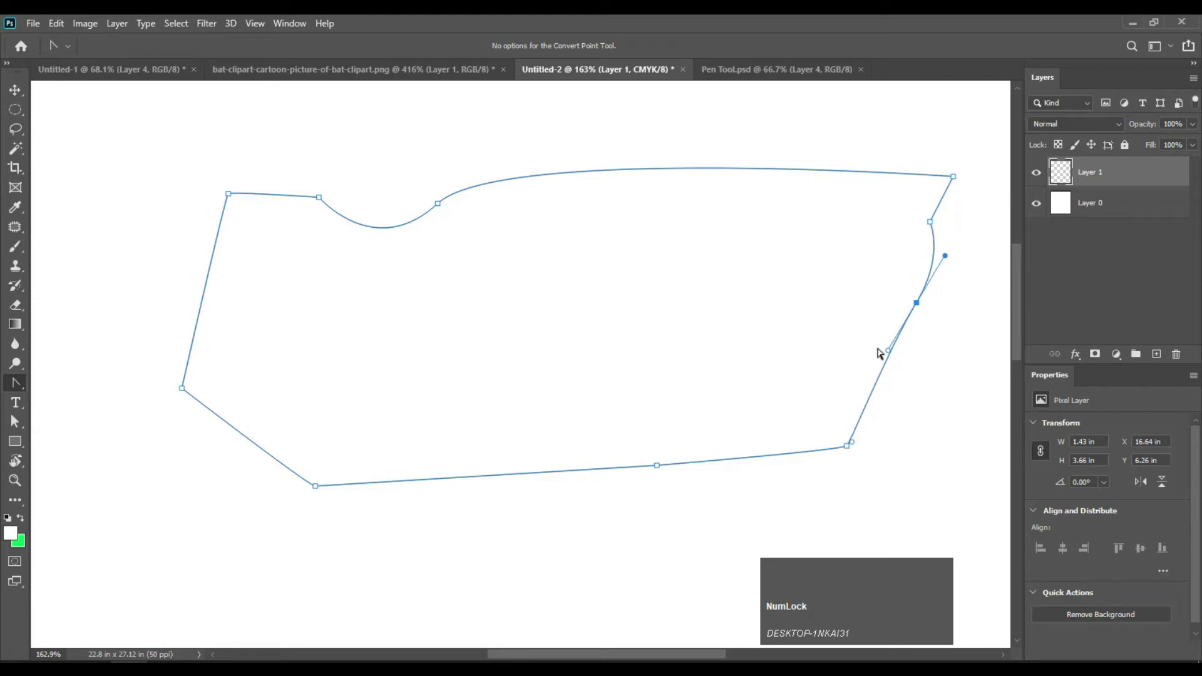
drag(889, 352, 759, 369)
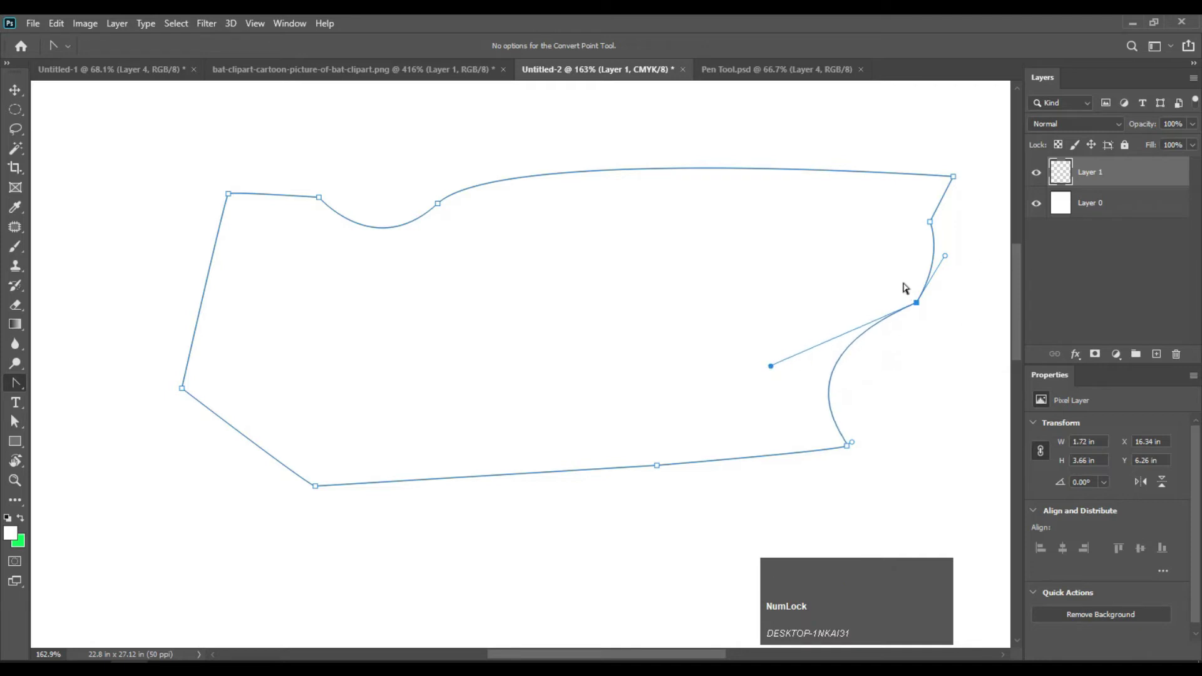
- Pull new handles from the right edge's middle anchor, bending the segment below it outward and the segment above it inward
drag(917, 305, 945, 253)
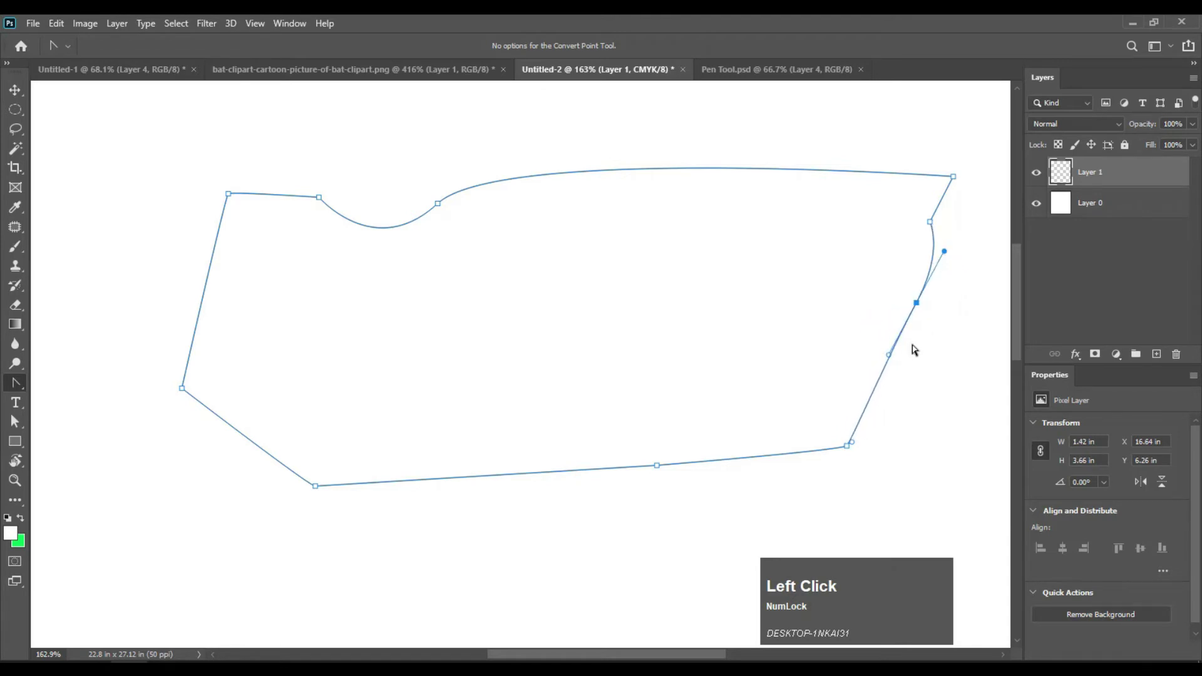
drag(889, 357, 946, 353)
drag(943, 252, 779, 262)
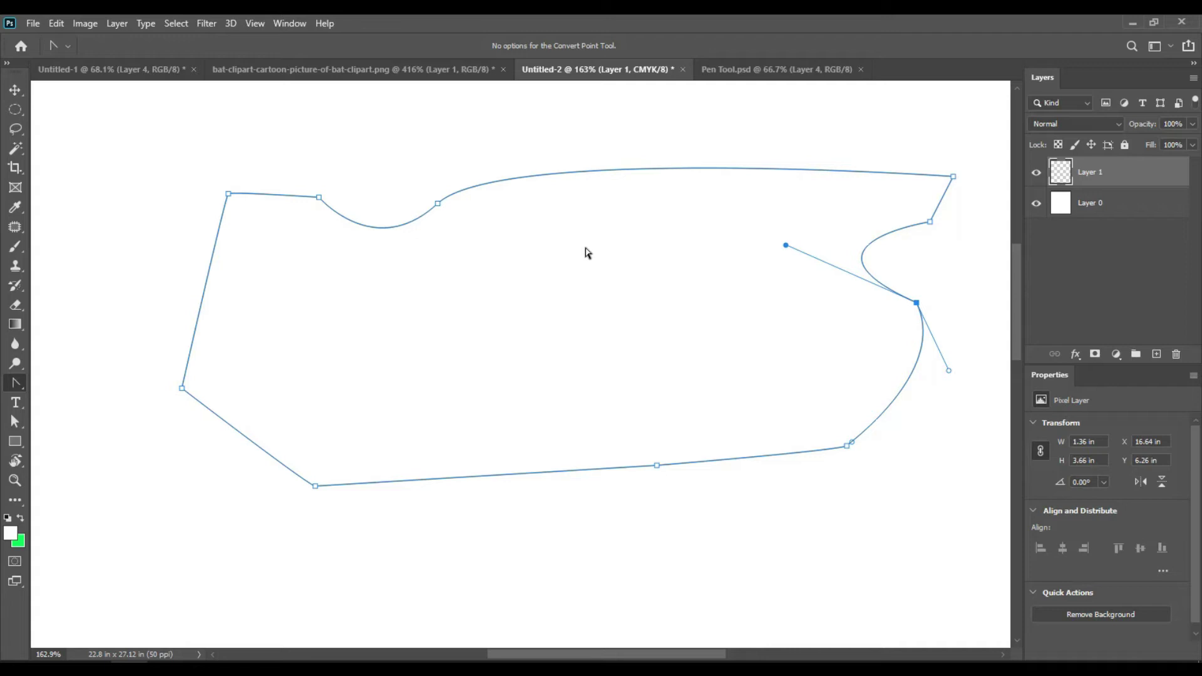
- Add an anchor point on the path's long top curve with the Pen Tool, raise the curve slightly and remove that anchor
key(p)
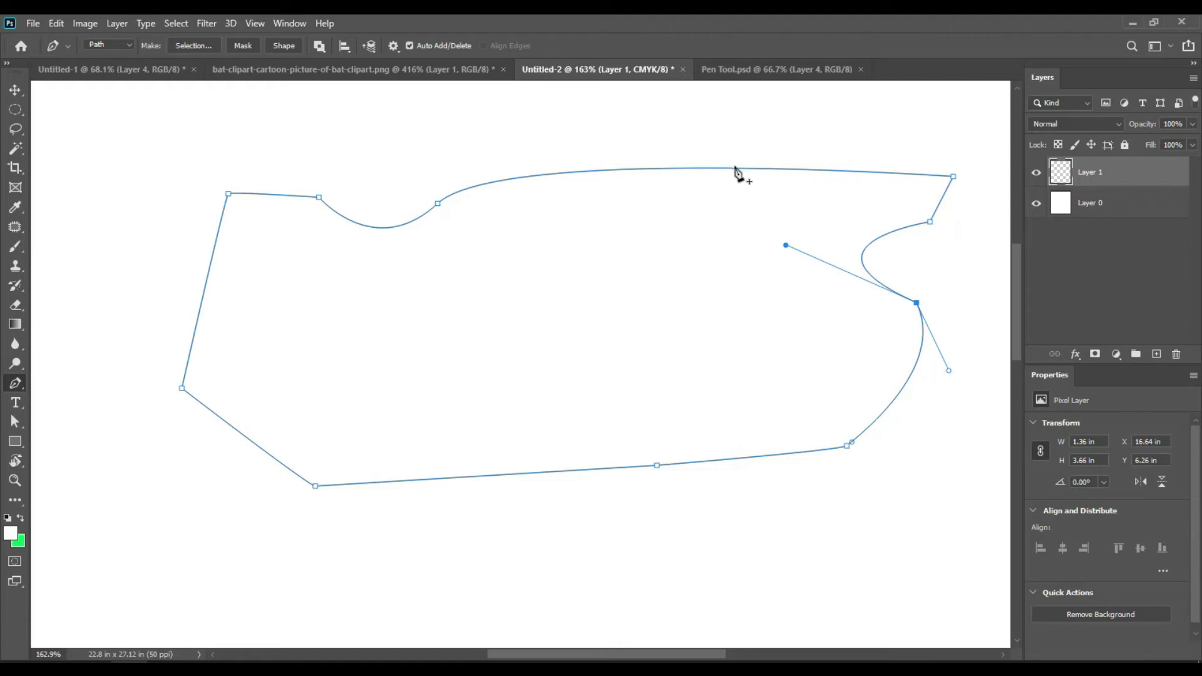
click(736, 169)
key(Num_Lock)
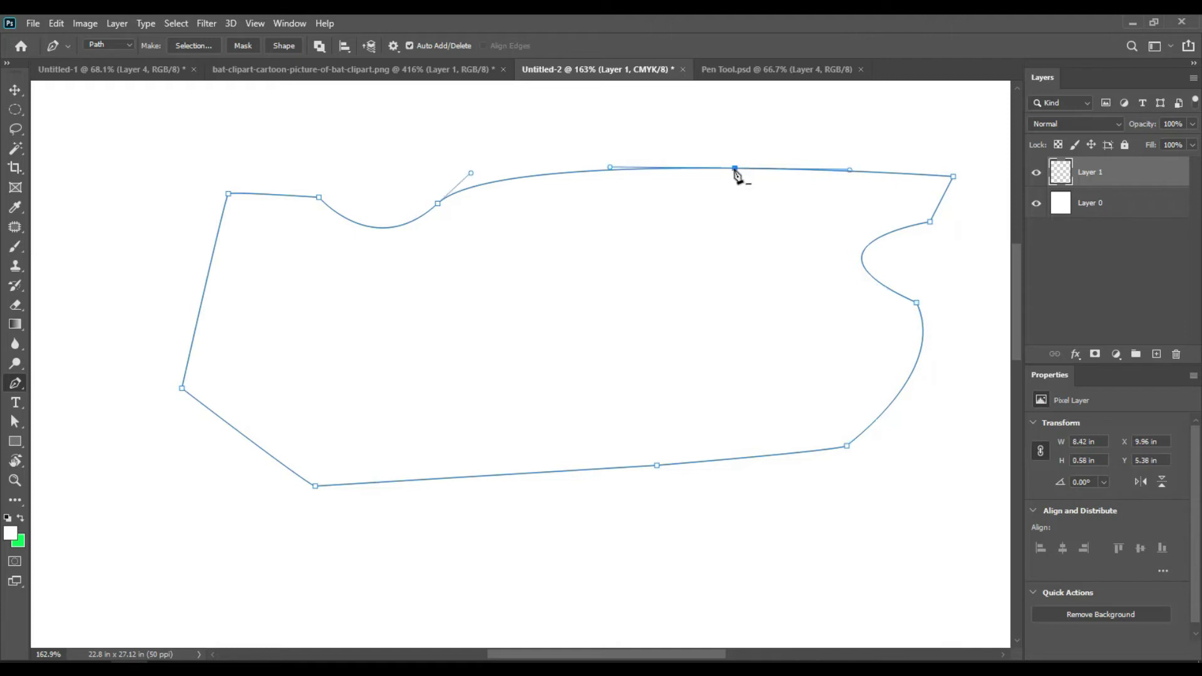
click(735, 168)
drag(734, 164, 694, 166)
click(737, 181)
click(737, 181)
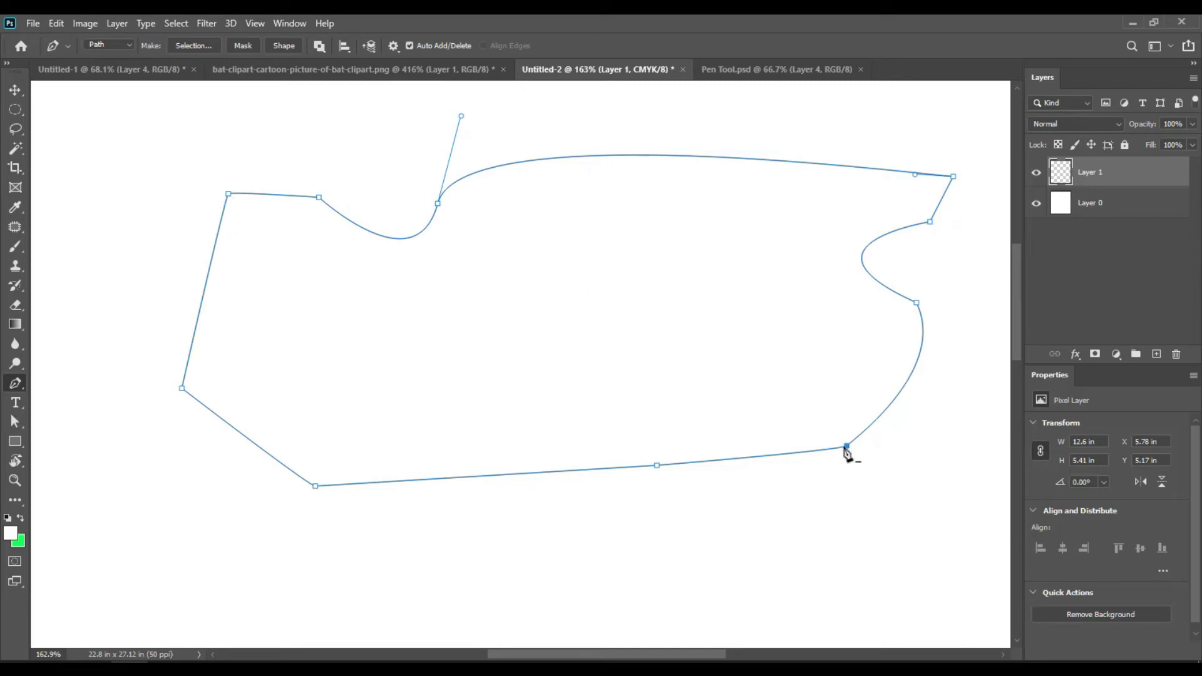
- Delete the middle anchor point on the path's right edge and select the path's lower-right corner anchor
click(917, 303)
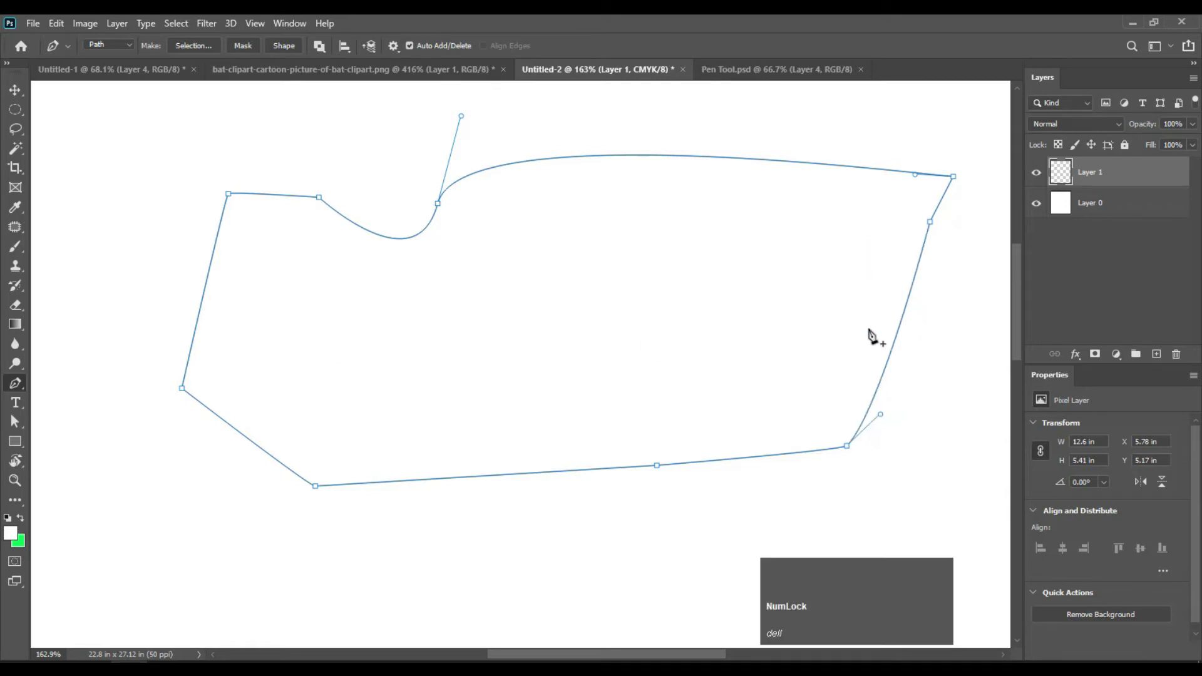
ctrl+click(848, 446)
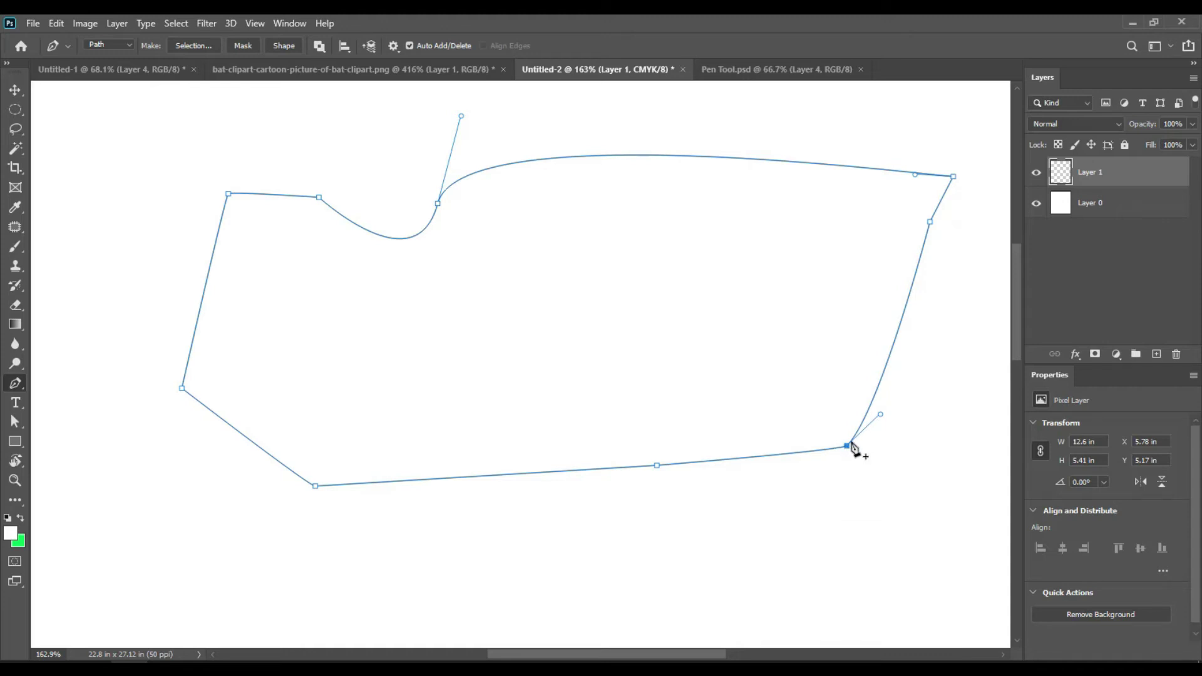
- Delete the path's lower-right corner anchor point and switch to the Freeform Pen Tool
click(849, 448)
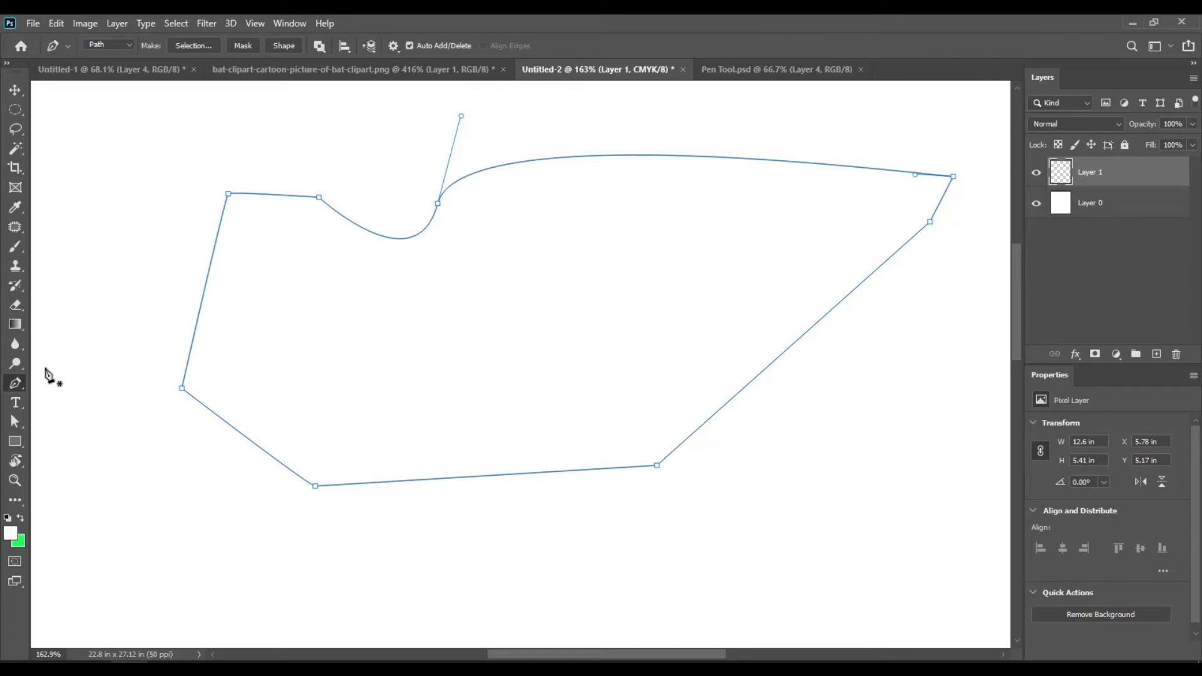
click(16, 383)
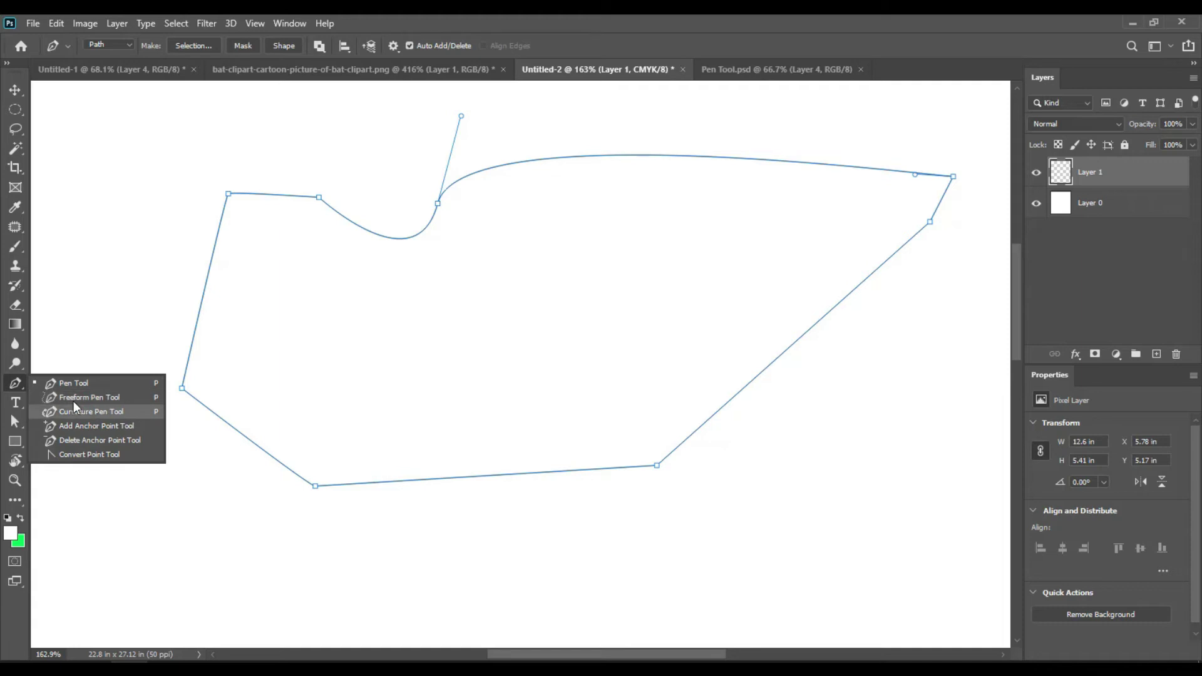
click(104, 403)
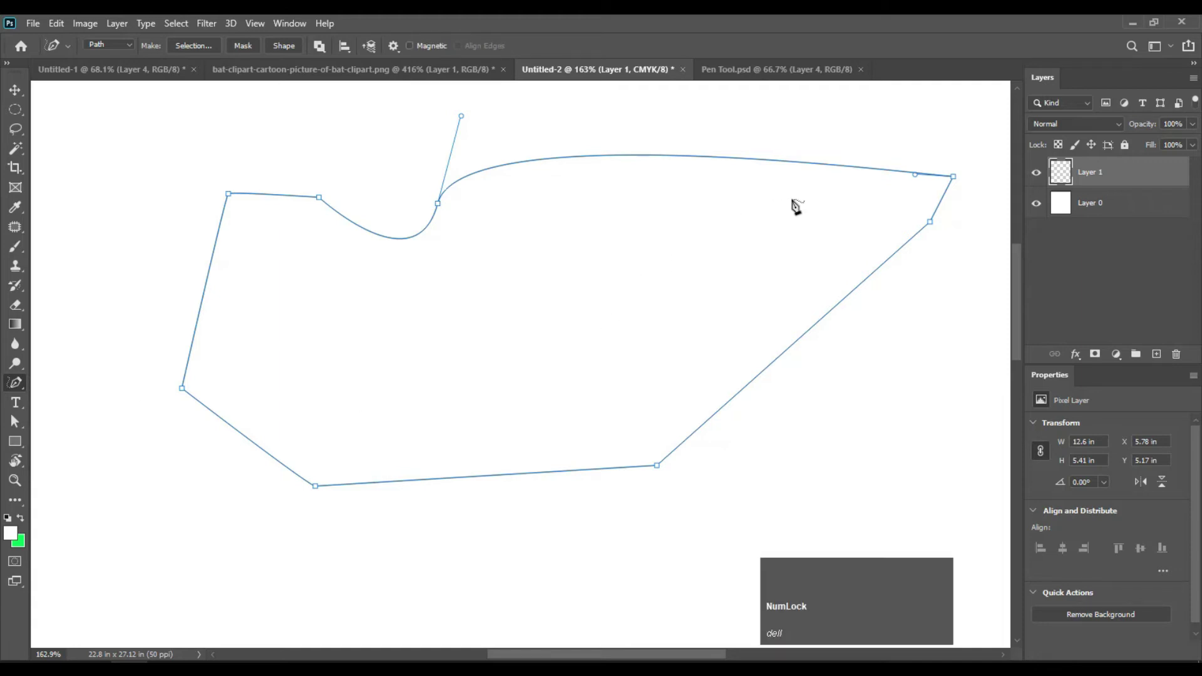
- Draw several freehand looping and zigzag paths inside and around the closed path with the Freeform Pen Tool
click(777, 212)
mouse_move(778, 215)
mouse_down()
mouse_move(717, 234)
mouse_move(538, 260)
mouse_move(510, 281)
mouse_move(522, 330)
mouse_move(617, 353)
mouse_move(705, 343)
mouse_move(748, 321)
mouse_move(798, 269)
mouse_move(797, 204)
mouse_move(616, 291)
mouse_move(390, 283)
mouse_move(275, 392)
mouse_move(269, 348)
mouse_up()
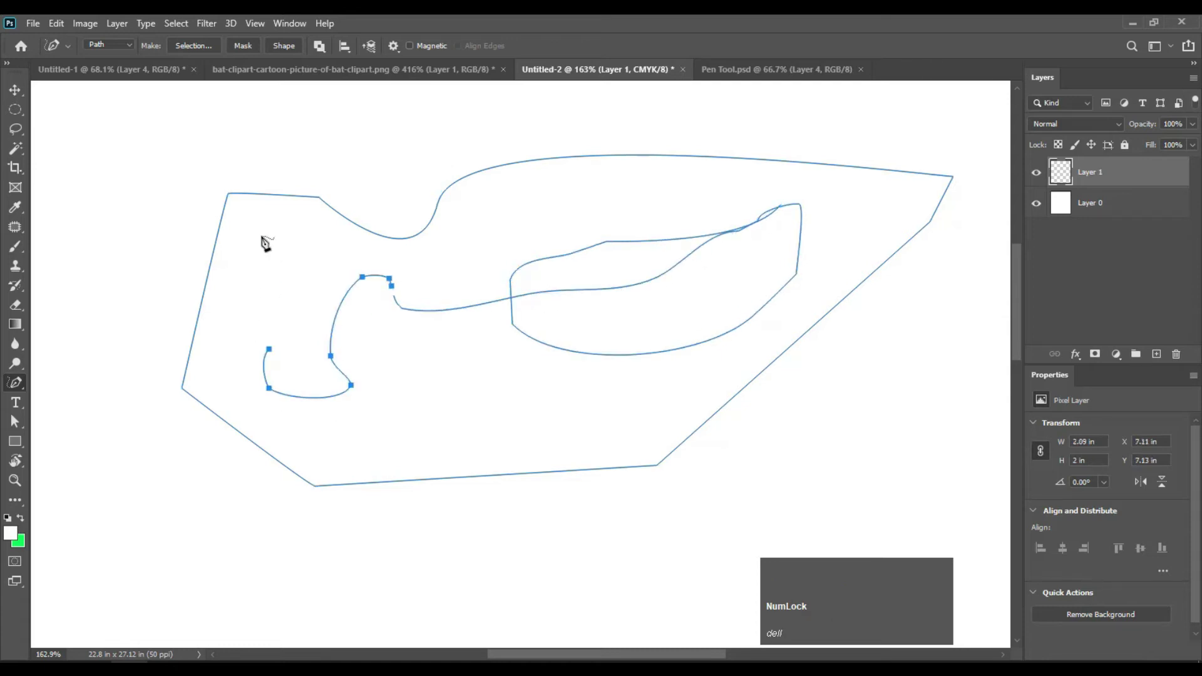
mouse_move(84, 531)
mouse_down()
mouse_move(150, 337)
mouse_move(79, 419)
mouse_move(449, 411)
mouse_move(441, 332)
mouse_up()
mouse_move(493, 553)
mouse_down()
mouse_move(527, 435)
mouse_move(776, 411)
mouse_up()
mouse_move(894, 503)
mouse_down()
mouse_move(758, 317)
mouse_move(940, 431)
mouse_move(838, 476)
mouse_up()
mouse_move(143, 230)
mouse_down()
mouse_move(178, 210)
mouse_move(402, 194)
mouse_move(389, 168)
mouse_move(88, 188)
mouse_up()
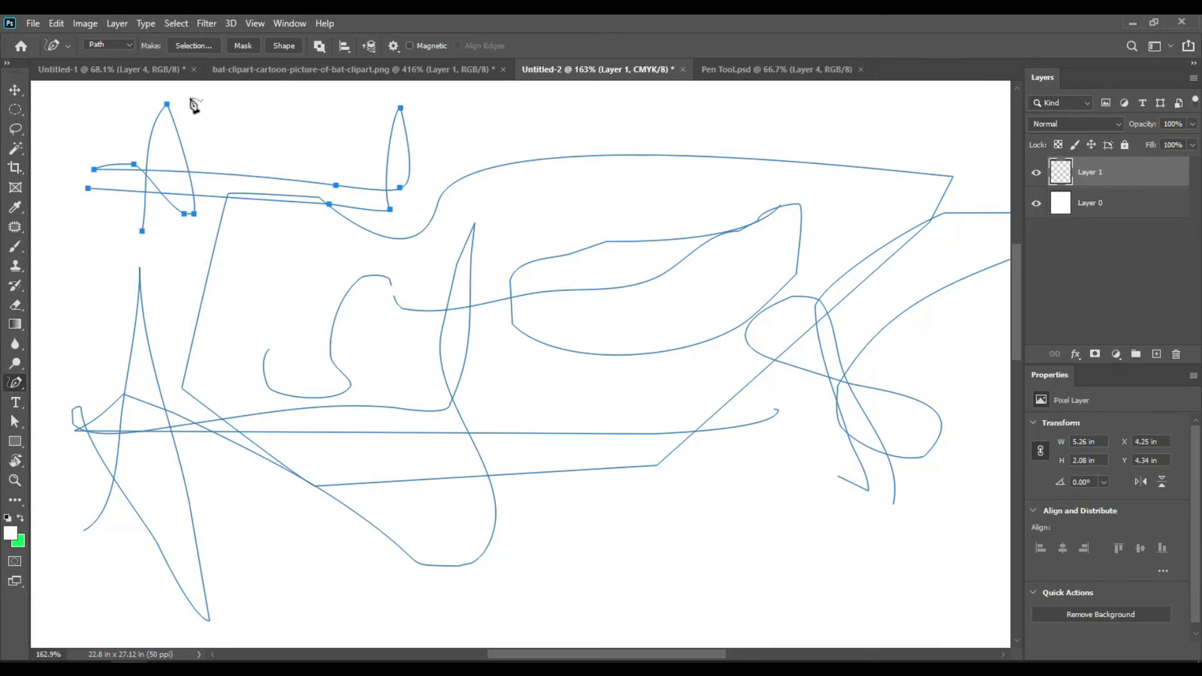
key(v)
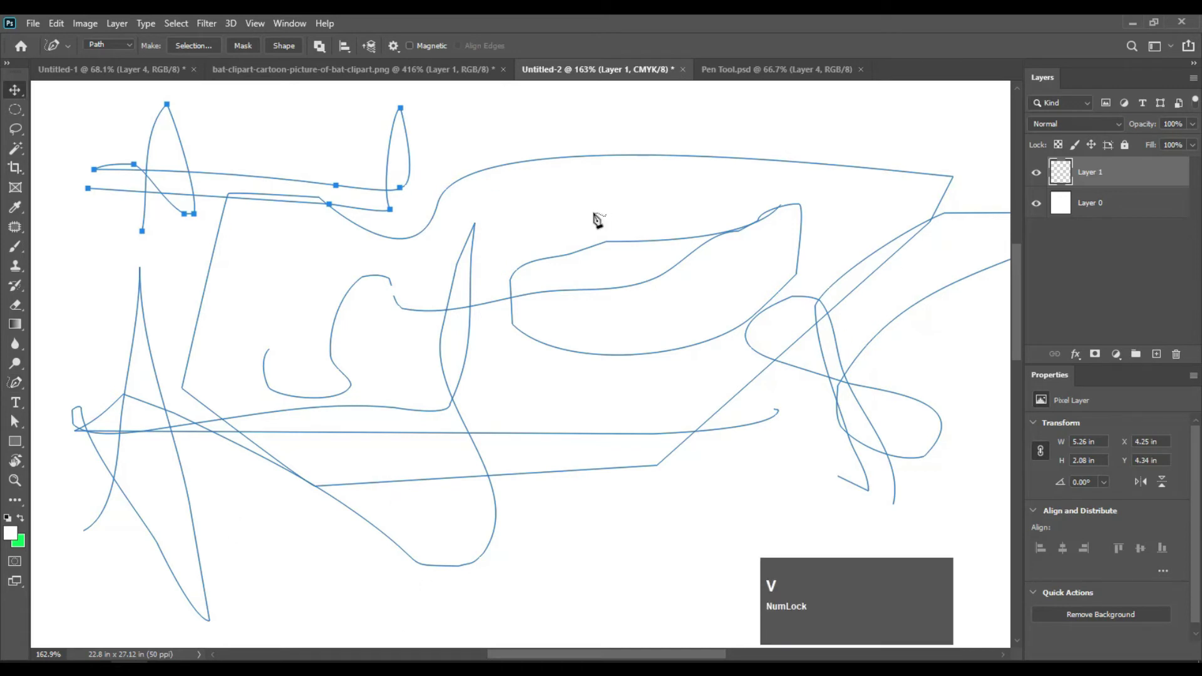
- Switch to the bat-clipart-cartoon-picture-of-bat-clipart.png document and undo the partial path along the left-hand ear
click(395, 70)
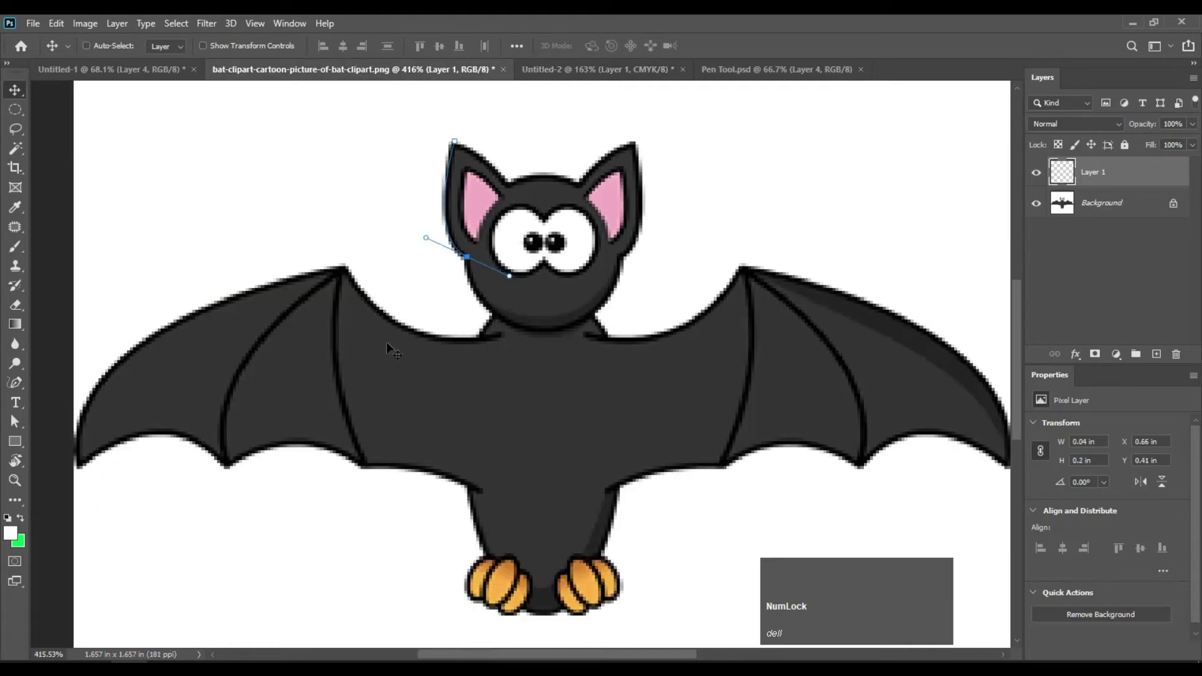
key(ctrl+z)
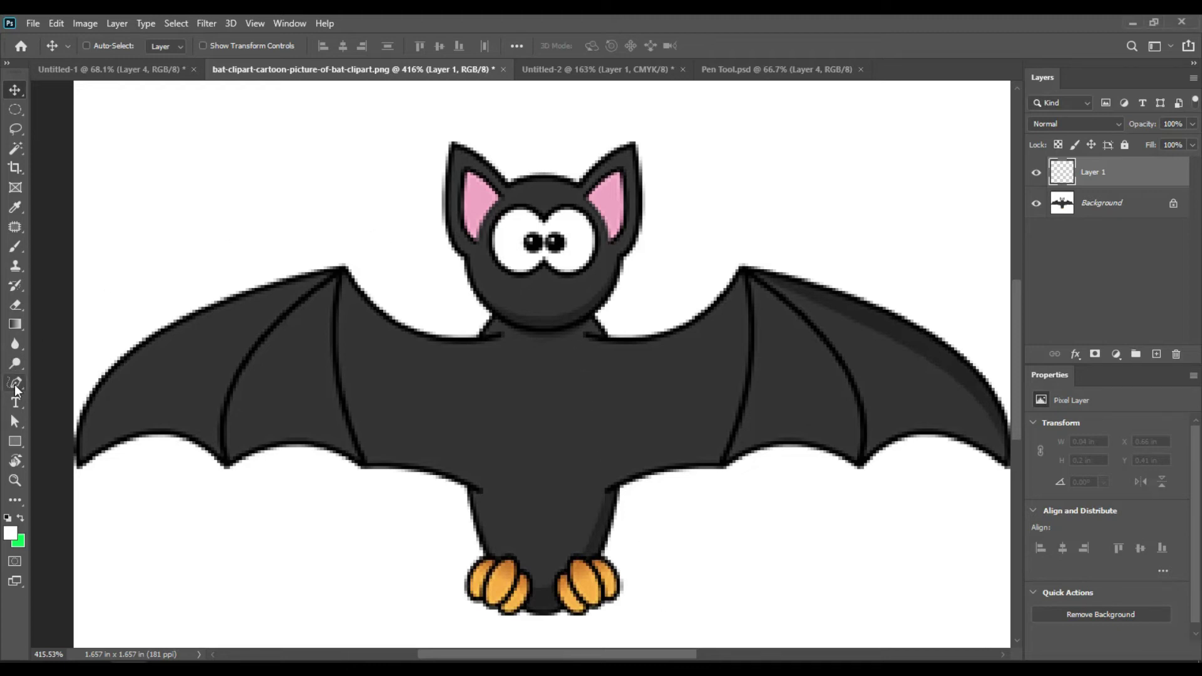
- Start a Pen Tool path at the left-hand ear's tip and add a curved anchor at the ear's base, following its outer edge
drag(24, 385, 55, 385)
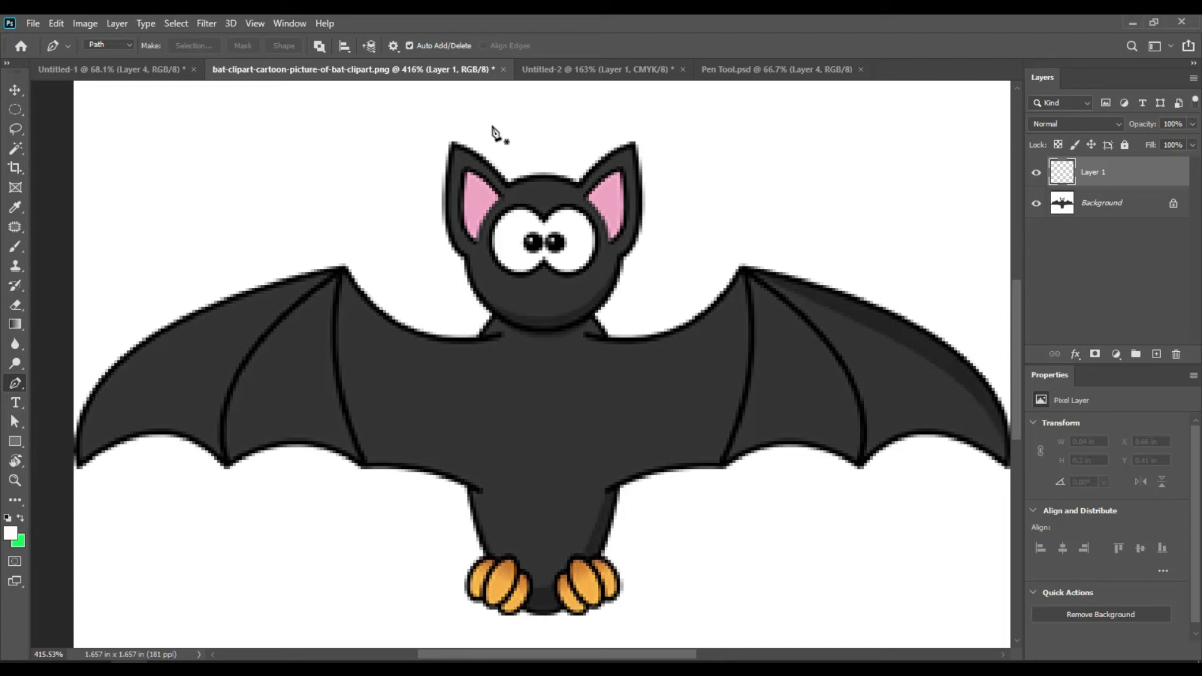
key(z)
drag(456, 151, 526, 229)
key(space)
key(p)
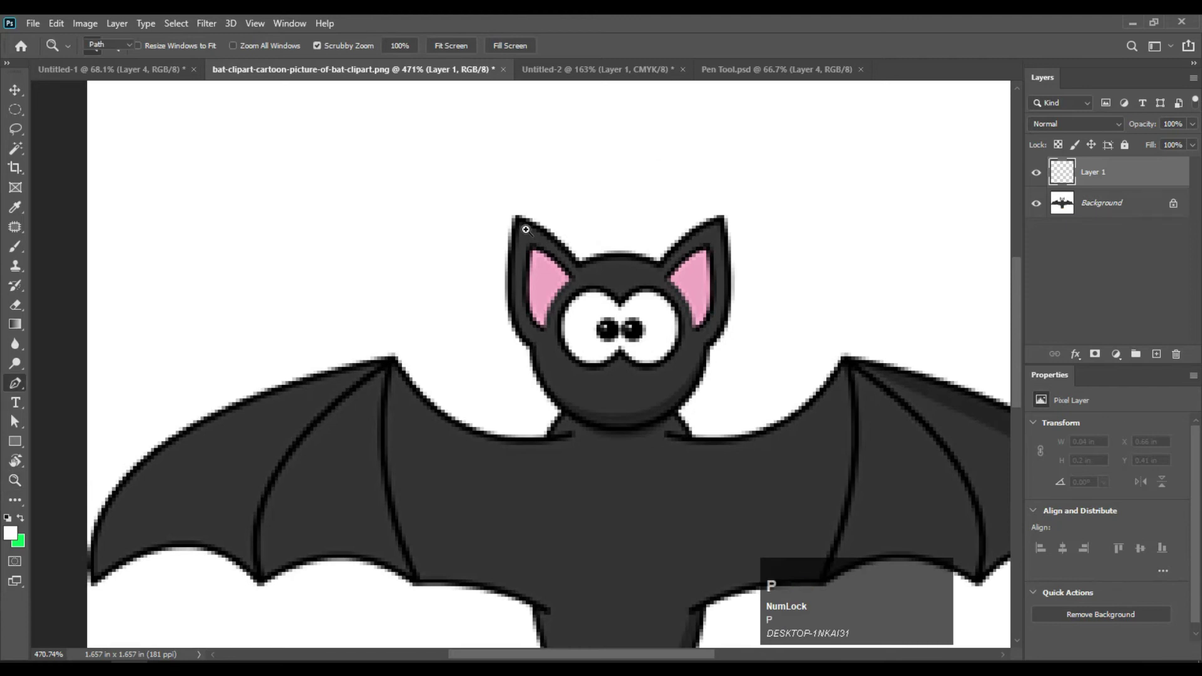
click(514, 216)
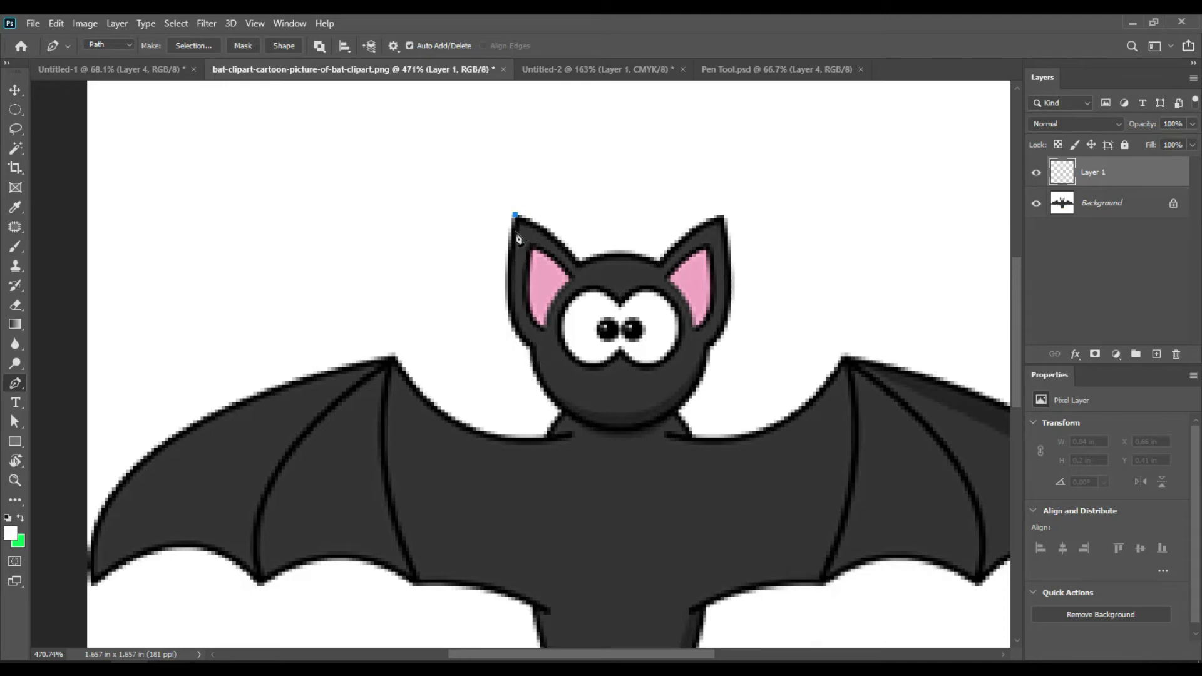
click(536, 353)
drag(533, 347, 583, 366)
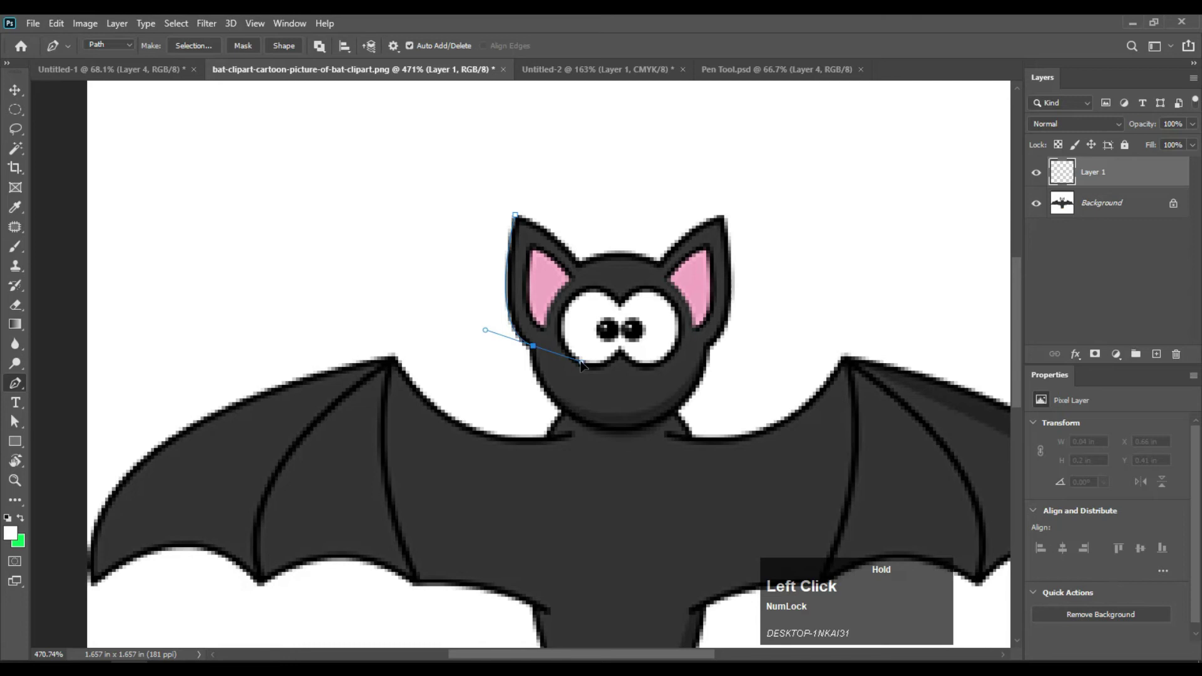
drag(581, 365, 582, 363)
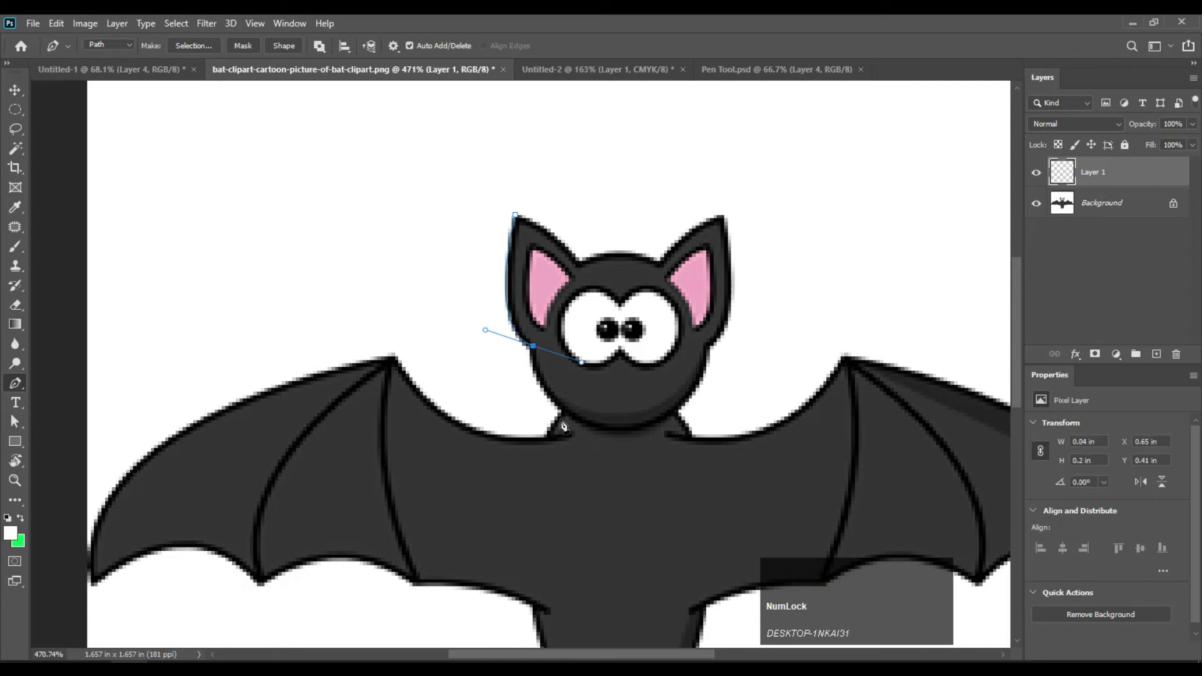
- Try to continue the path with a curved anchor at the neck while keeping the ear-base anchor's forward handle
drag(565, 414, 603, 417)
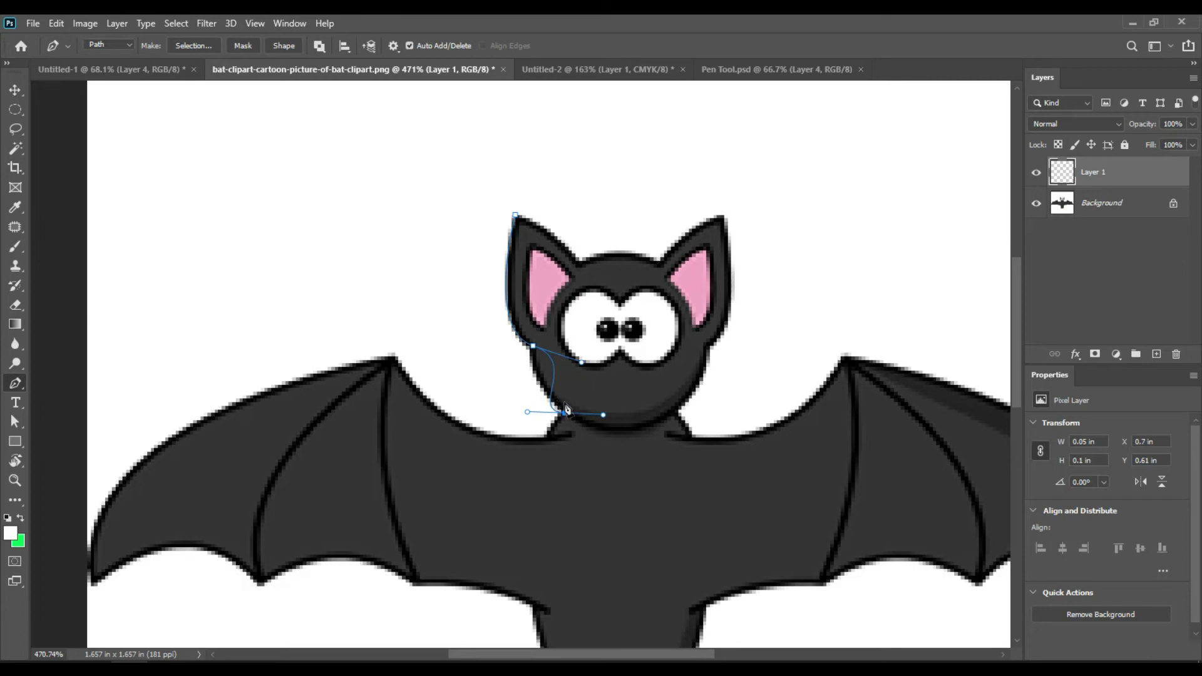
key(ctrl+z)
key(alt)
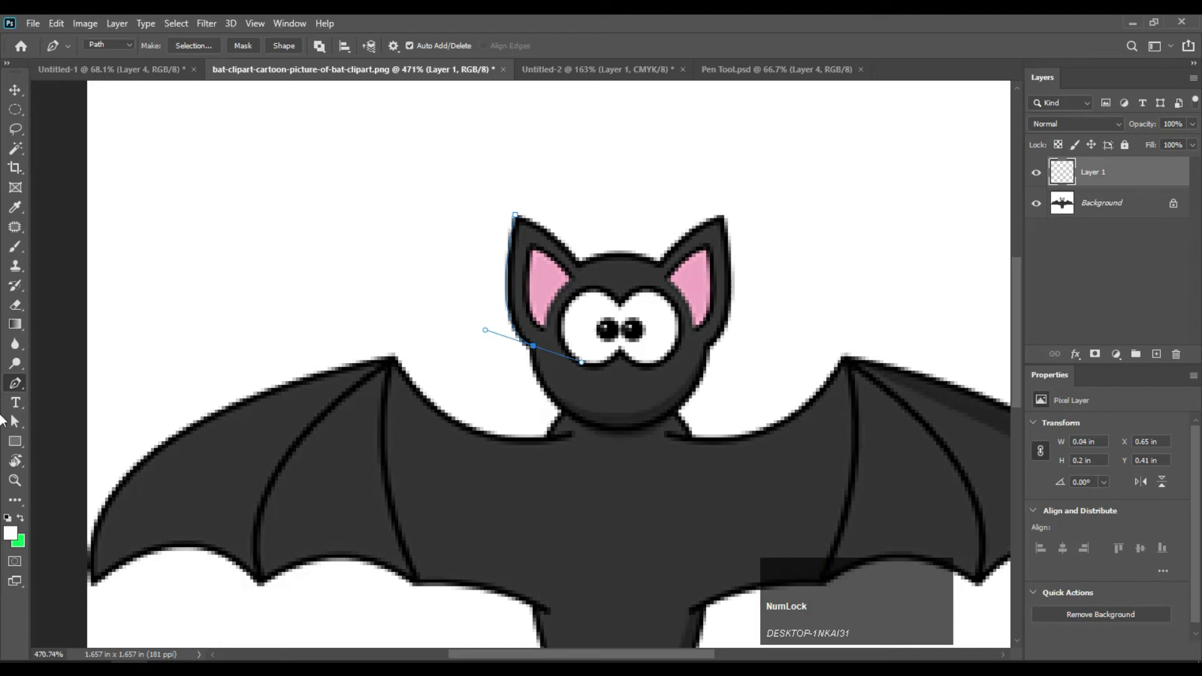
- Try to turn the ear-base anchor into a corner with the Convert Point Tool
click(20, 389)
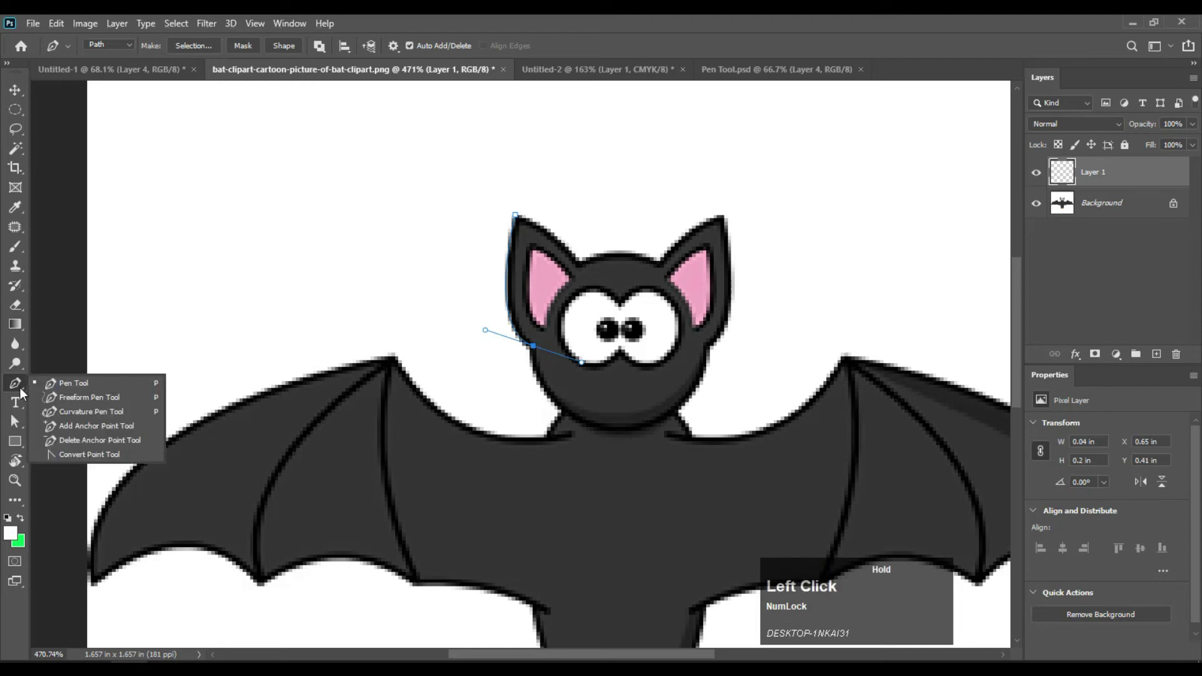
click(69, 454)
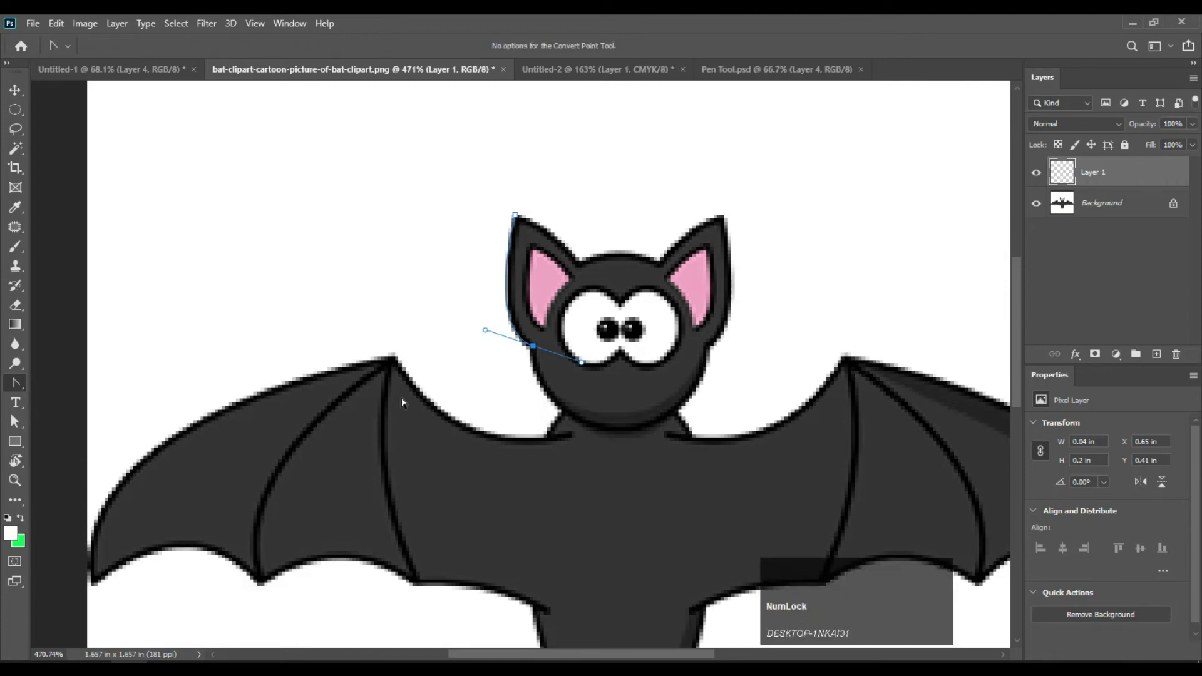
click(533, 346)
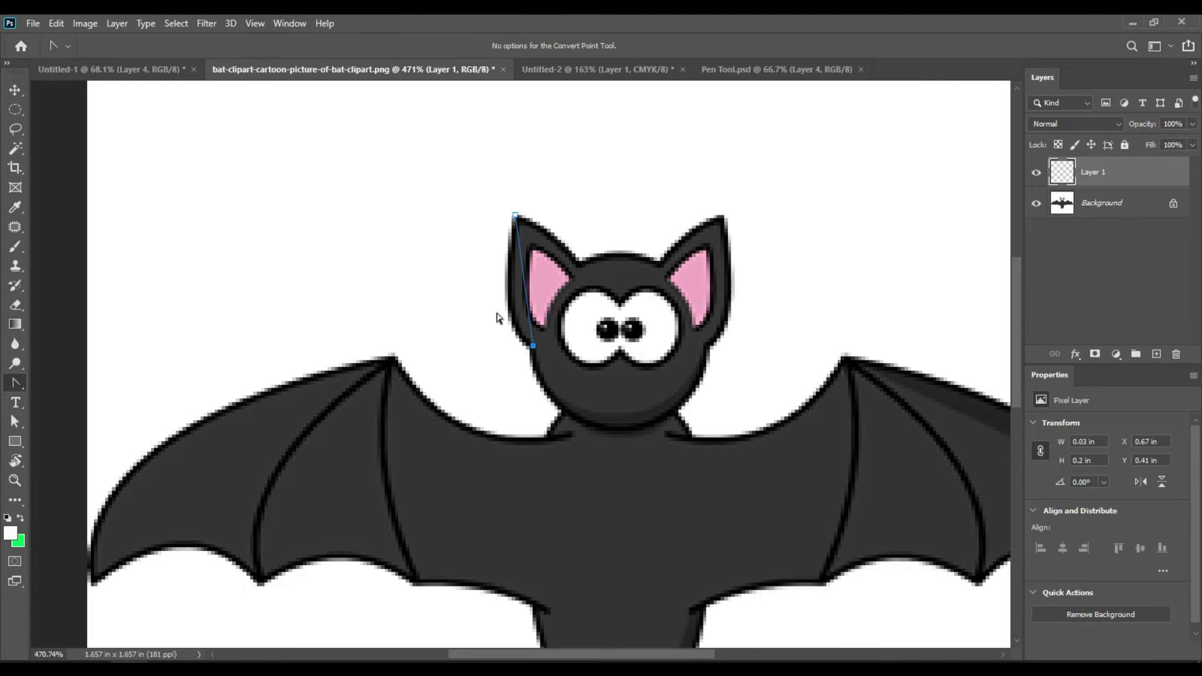
key(ctrl)
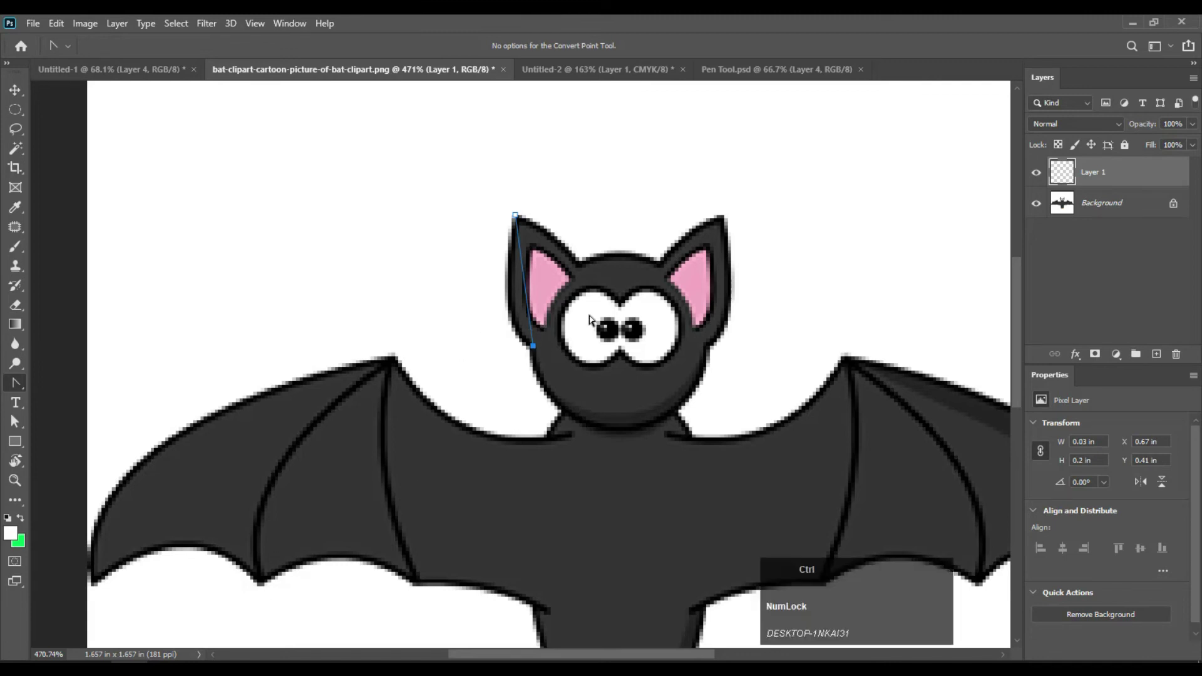
- Try to remove only the ear-base anchor's forward handle and curve the path along the head to the neck
drag(533, 345, 582, 363)
alt+click(533, 346)
key(p)
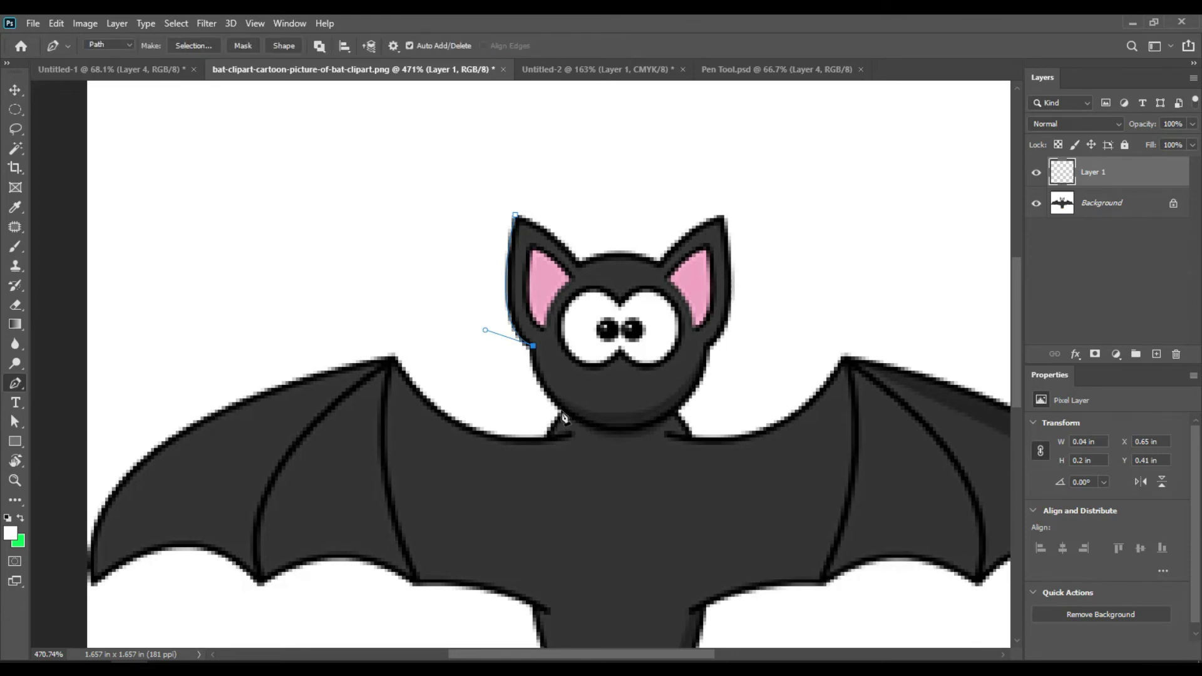
drag(562, 409, 597, 433)
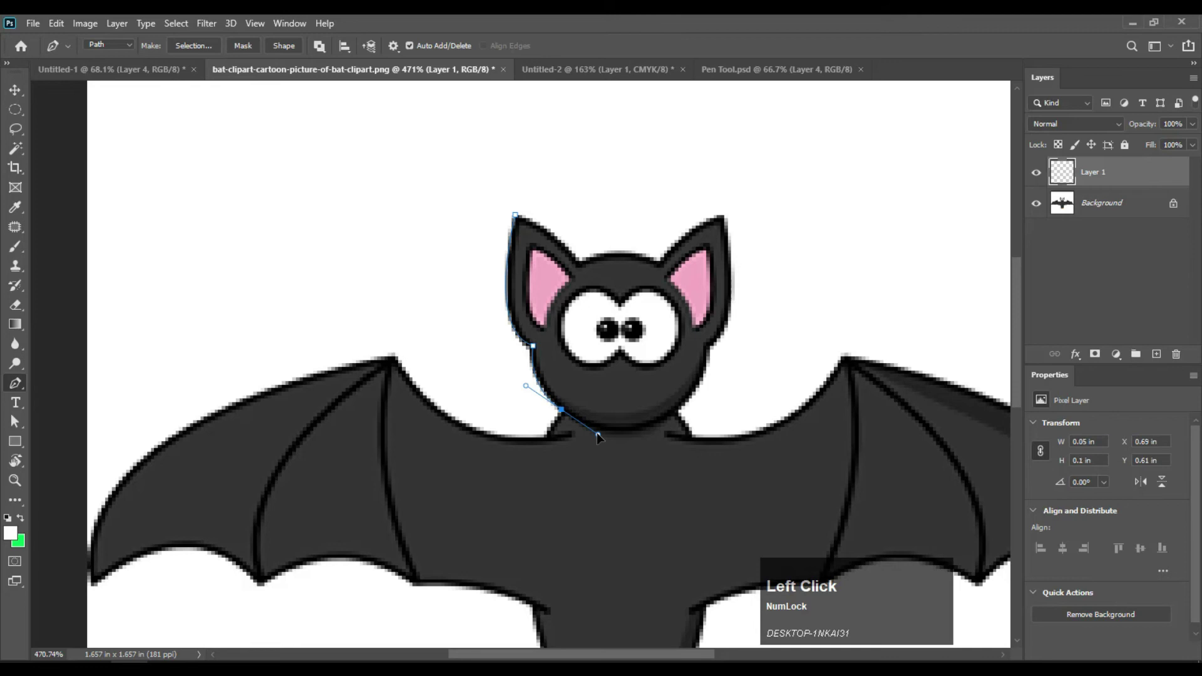
key(ctrl+z)
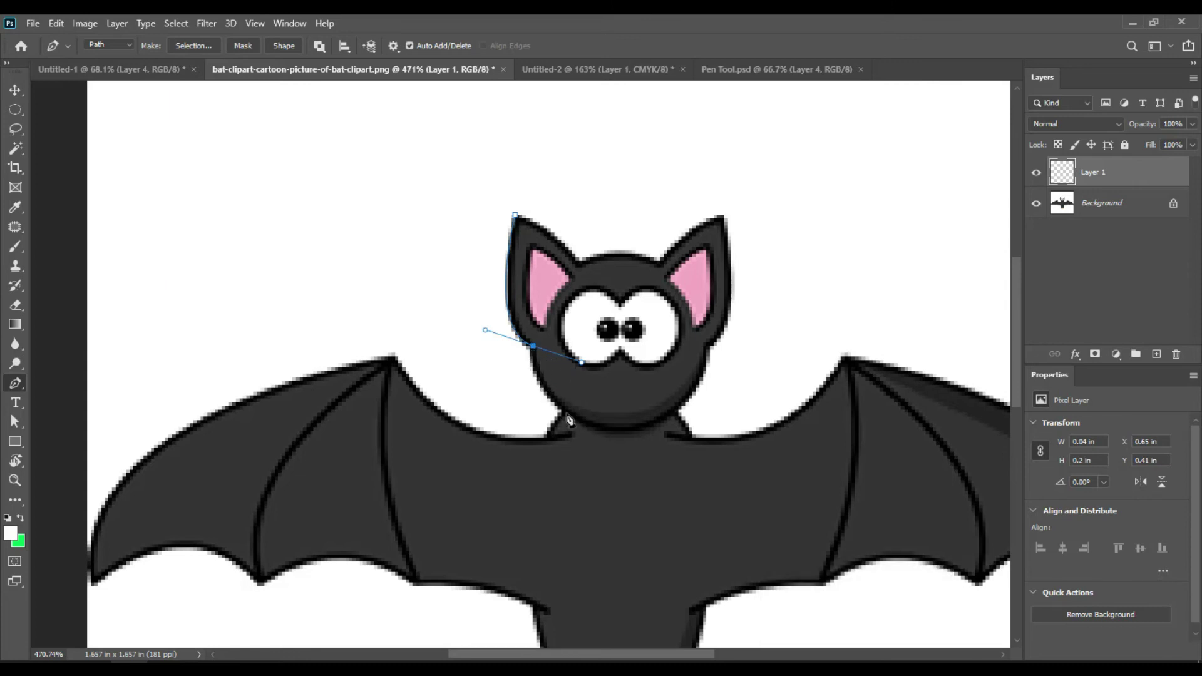
- Try to add a straight-ended anchor at the neck with the ear-base anchor's forward handle restored, then undo it
drag(561, 414, 560, 448)
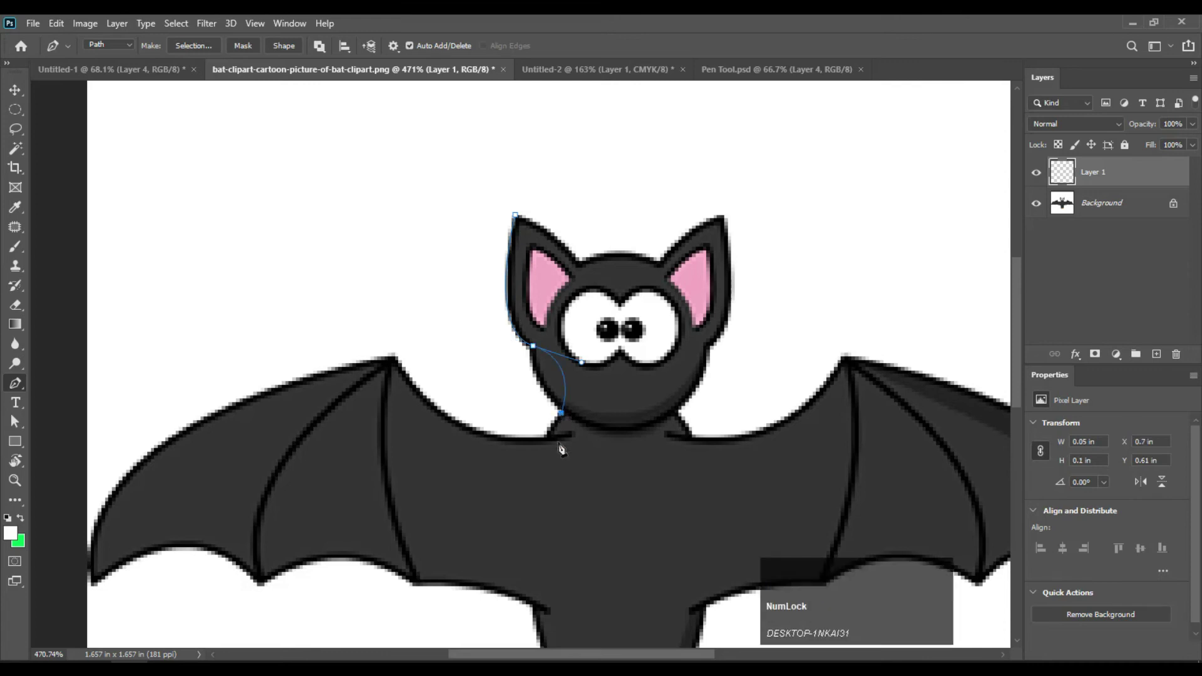
key(ctrl)
key(ctrl+z)
- Remove the ear-base anchor's forward handle and trace the head's left-hand edge down to where the neck meets the wing
alt+click(535, 350)
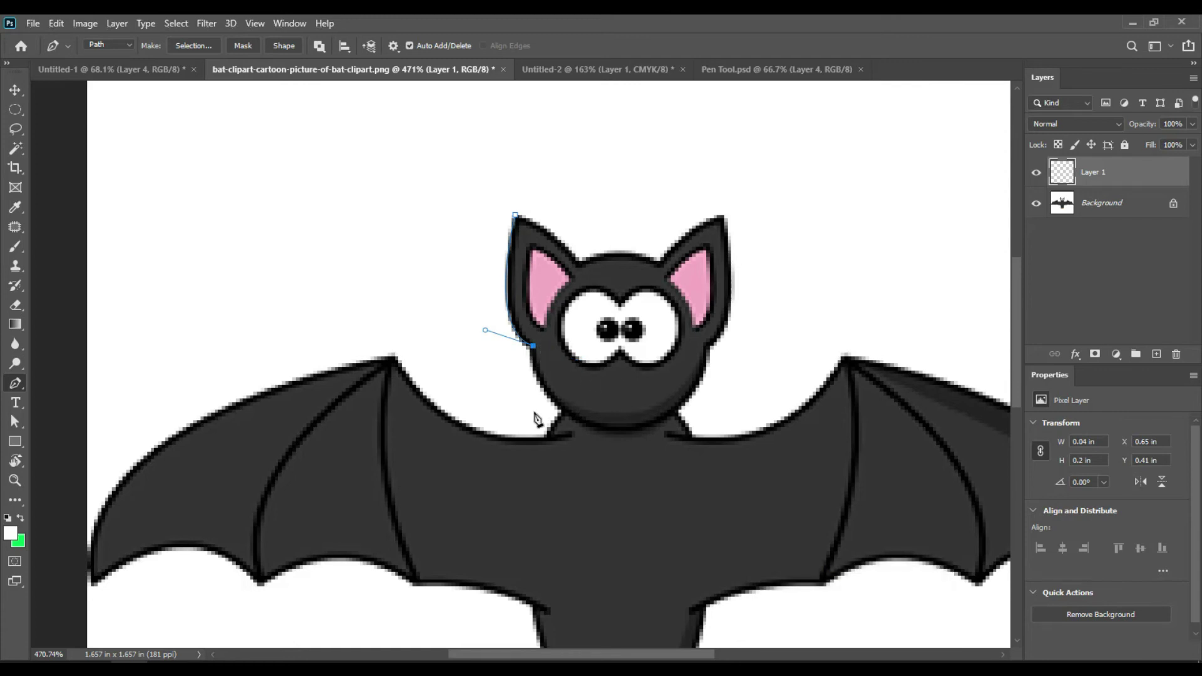
key(Num_Lock)
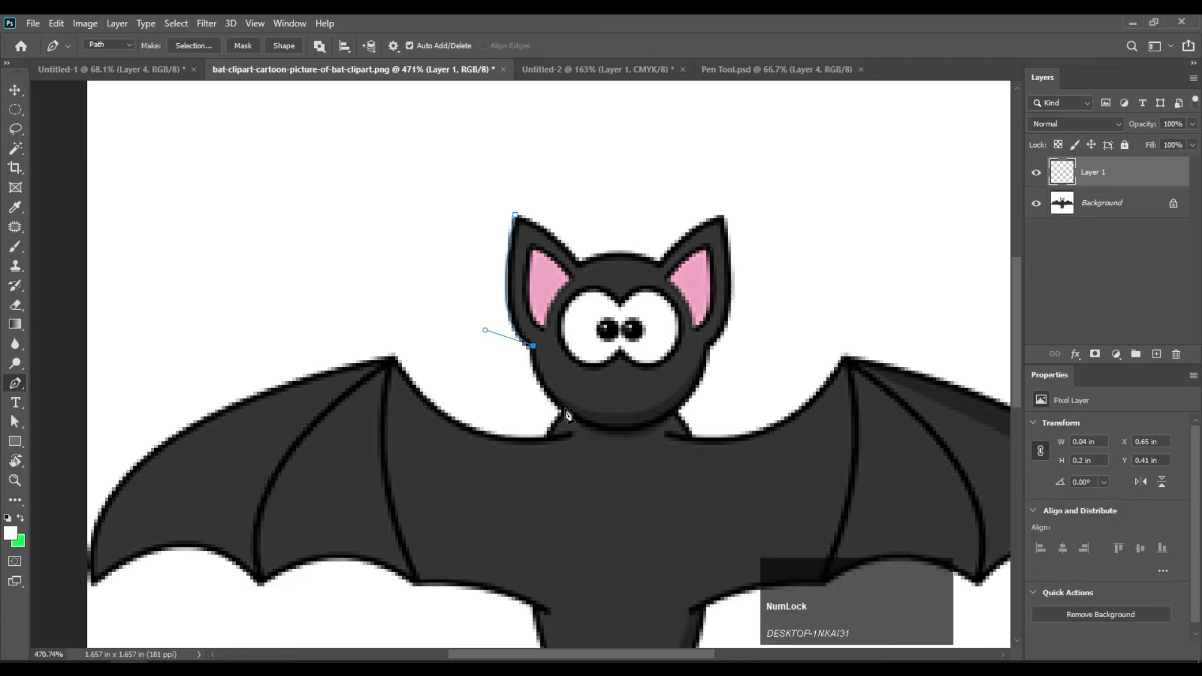
drag(565, 413, 540, 454)
alt+click(565, 413)
alt+click(544, 438)
- Curve the path along the left-hand wing's inner upper edge to its peak and remove the peak anchor's forward handle
drag(395, 357, 695, 323)
alt+click(395, 357)
drag(461, 402, 423, 412)
key(ctrl+z)
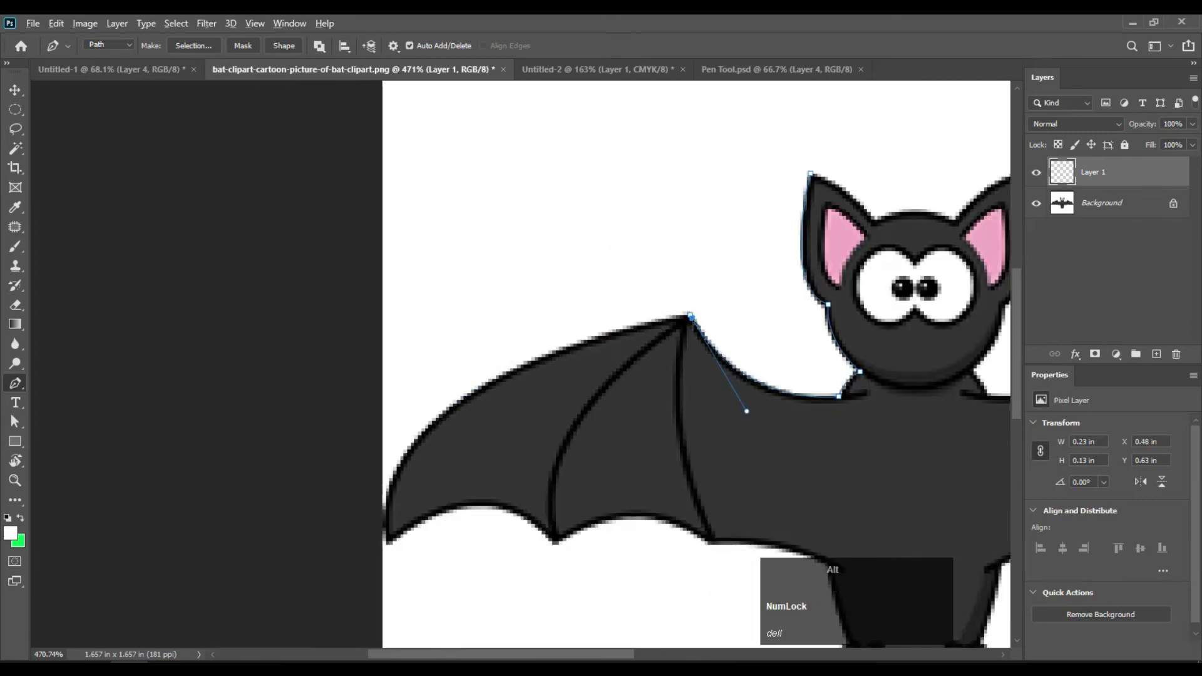
alt+click(692, 318)
- Trace the left-hand wing's outer upper edge from the peak down to the wing tip
key(z)
drag(692, 332, 693, 317)
key(ctrl+z)
key(p)
alt+click(693, 290)
scroll(694, 291, down, 5)
drag(432, 416, 426, 541)
alt+click(432, 417)
alt+click(416, 500)
- Trace the scalloped lower edge of the left-hand wing with curved anchors, removing the forward handle at each point
drag(555, 487, 613, 543)
alt+click(555, 488)
click(571, 500)
drag(710, 500, 770, 556)
alt+click(710, 501)
- Continue the path from the left-hand wing's lower edge to the body and down its side toward the foot
drag(819, 524, 589, 478)
key(ctrl+z)
key(ctrl+z)
shift+click(458, 437)
alt+click(568, 456)
drag(588, 524, 658, 401)
alt+click(588, 523)
- Trace around both orange feet and the tail between them with closely spaced anchor points
alt+click(569, 568)
click(585, 573)
alt+click(600, 579)
alt+click(573, 462)
alt+click(615, 462)
alt+click(643, 462)
alt+click(656, 456)
alt+click(672, 426)
click(656, 409)
- Trace the body's right-hand side up to the wing and along the wing's lower edge to its first point
drag(675, 339, 674, 321)
alt+click(676, 339)
drag(783, 319, 877, 330)
key(ctrl+z)
alt+click(783, 319)
- Trace the scalloped lower edge of the right-hand wing out to its tip, removing the forward handle at each point
drag(783, 319, 623, 390)
drag(699, 378, 781, 431)
alt+click(699, 379)
drag(848, 378, 939, 456)
alt+click(848, 378)
- Curve the path along the right-hand wing's outer upper edge to its peak and remove the peak anchor's forward handle
drag(799, 255, 719, 188)
alt+click(799, 255)
drag(646, 213, 730, 376)
drag(658, 332, 543, 321)
alt+click(658, 332)
- Trace the right-hand wing's inner upper edge to the neck and up the head to the ear's base
drag(521, 403, 432, 380)
alt+click(521, 403)
click(506, 382)
drag(534, 324, 529, 291)
alt+click(534, 325)
- Trace the right-hand ear and the top of the head, and close the path at the left-hand ear's tip
drag(551, 202, 529, 96)
alt+click(550, 202)
drag(492, 247, 480, 279)
alt+click(492, 247)
drag(418, 246, 394, 269)
click(360, 202)
key(v)
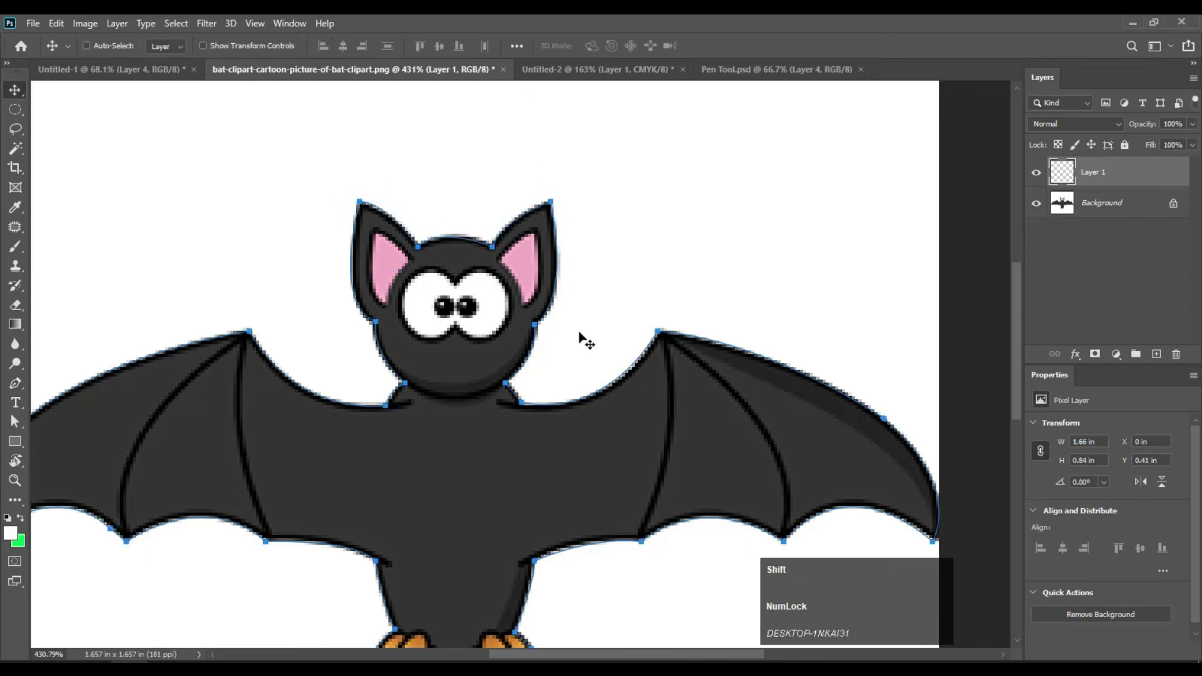
- Examine the closed path along the bat's whole outline, including both wings, the head and the feet
key(ctrl+0)
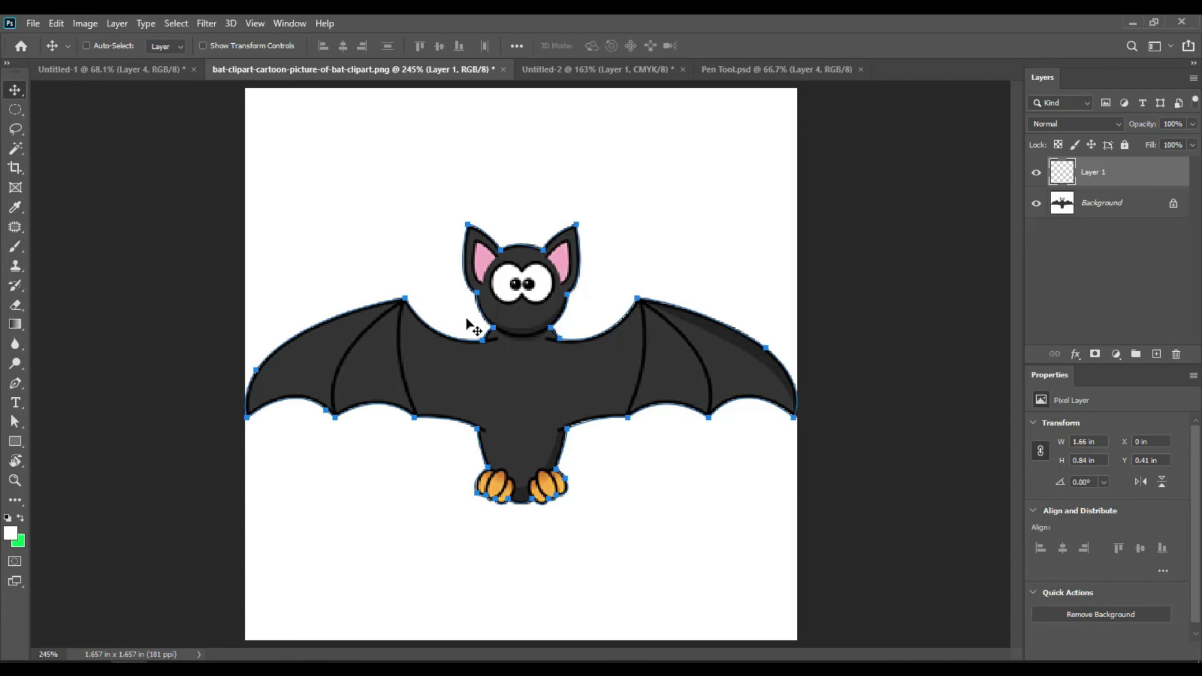
key(z)
drag(469, 324, 506, 370)
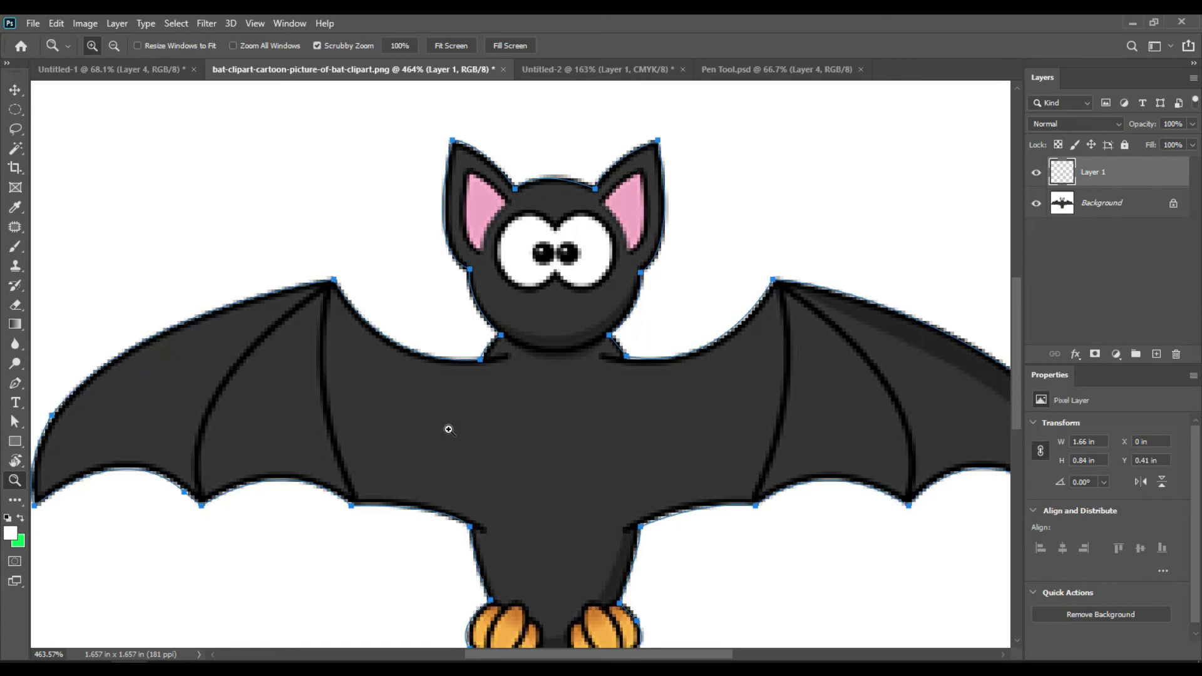
key(shift+space)
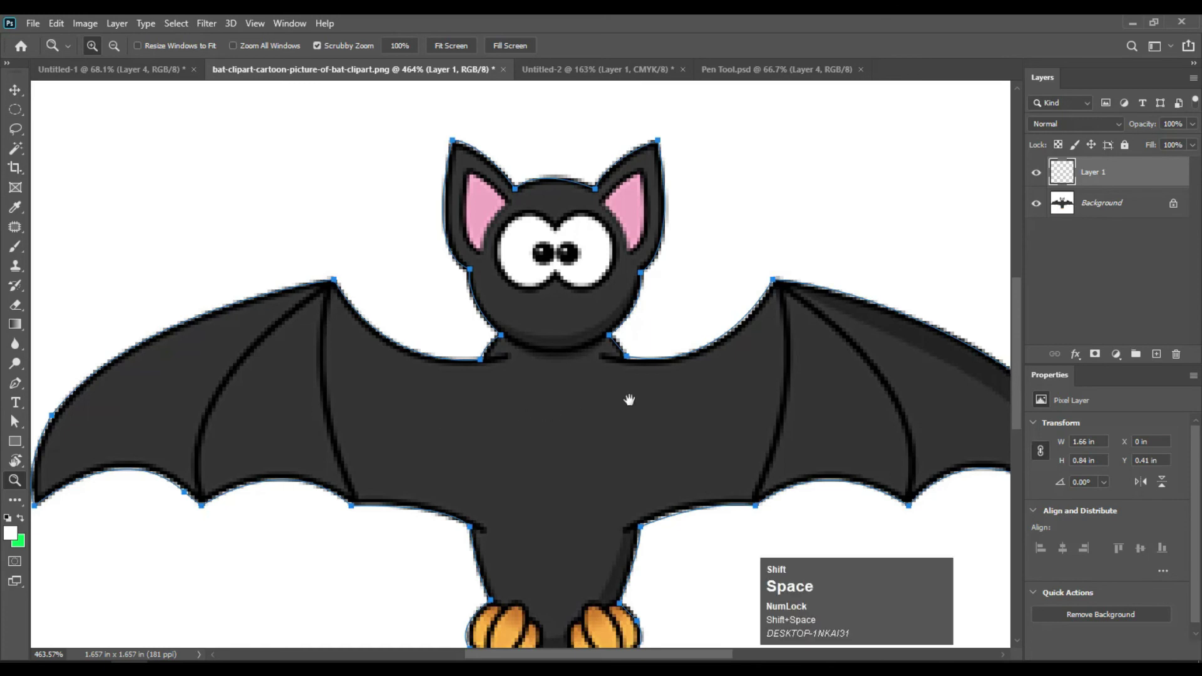
drag(704, 376, 827, 180)
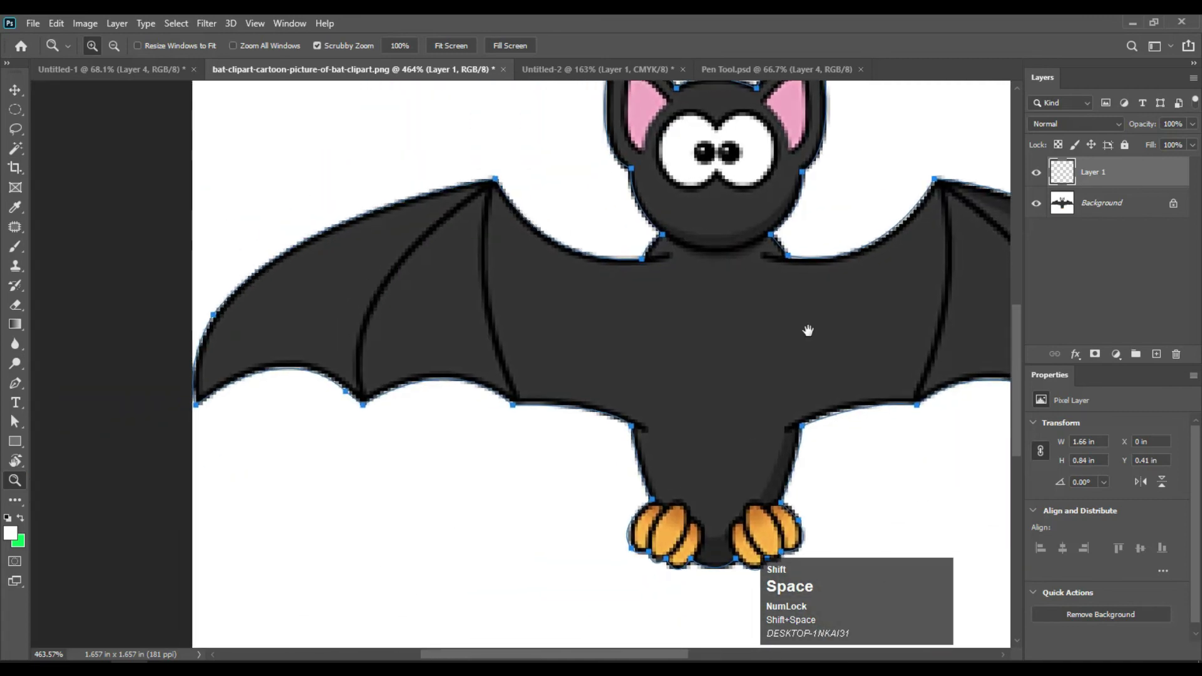
drag(738, 268, 811, 337)
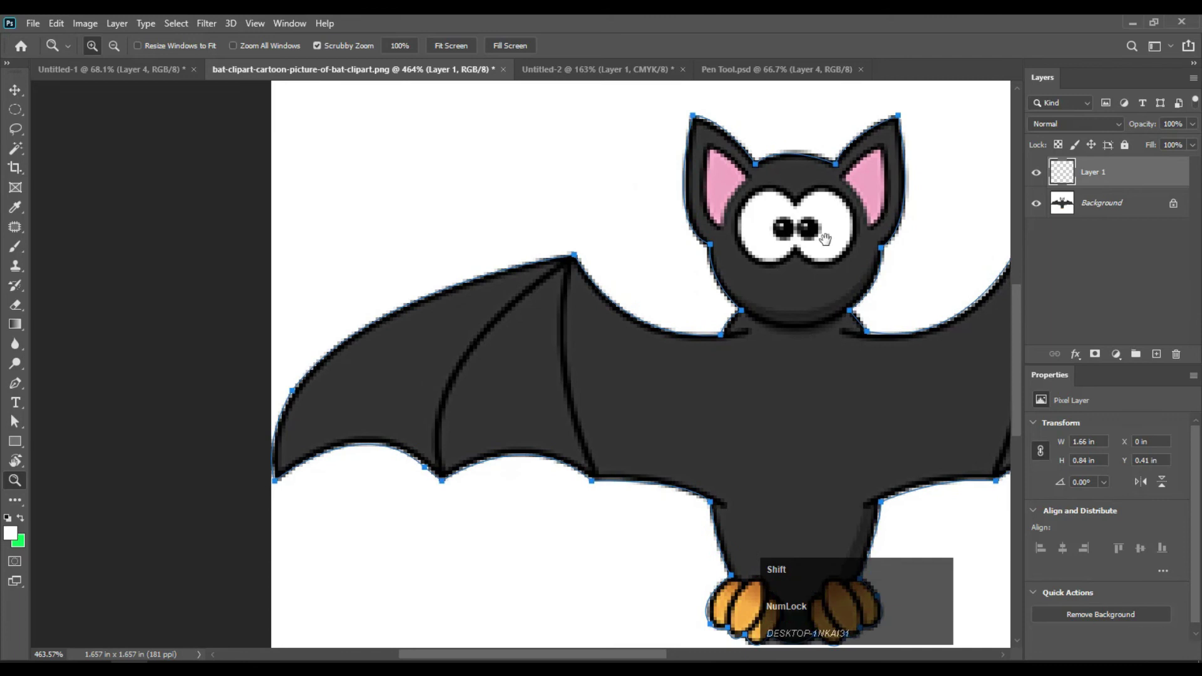
drag(719, 388, 714, 336)
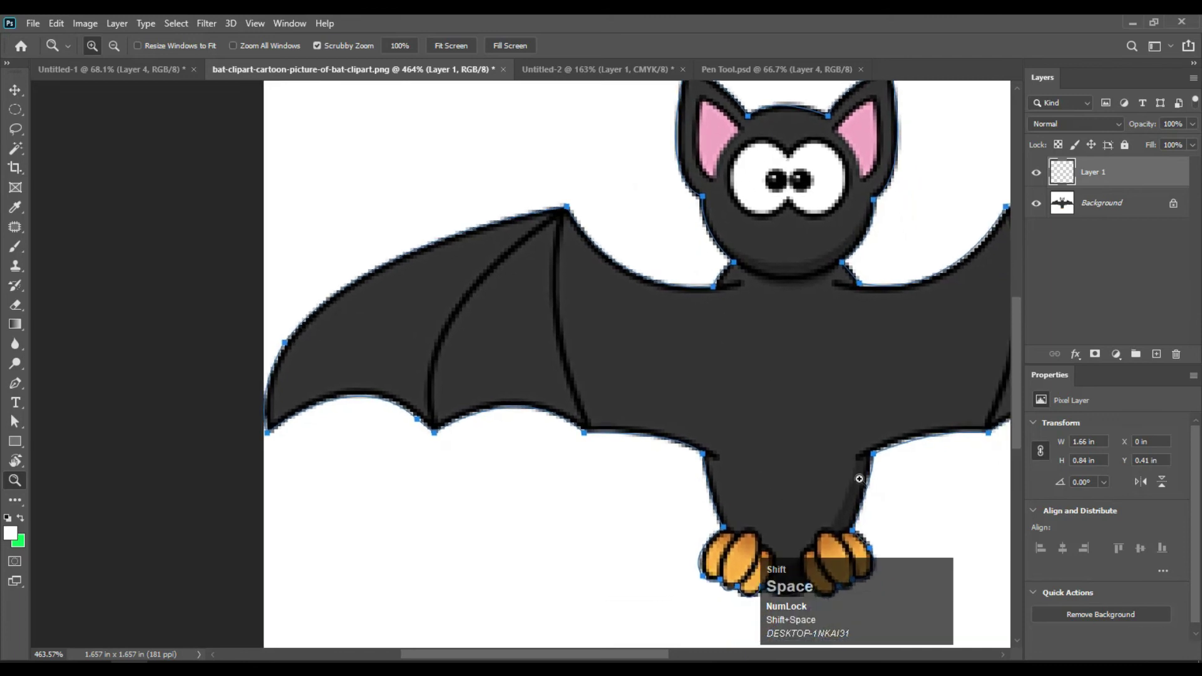
drag(950, 389, 415, 389)
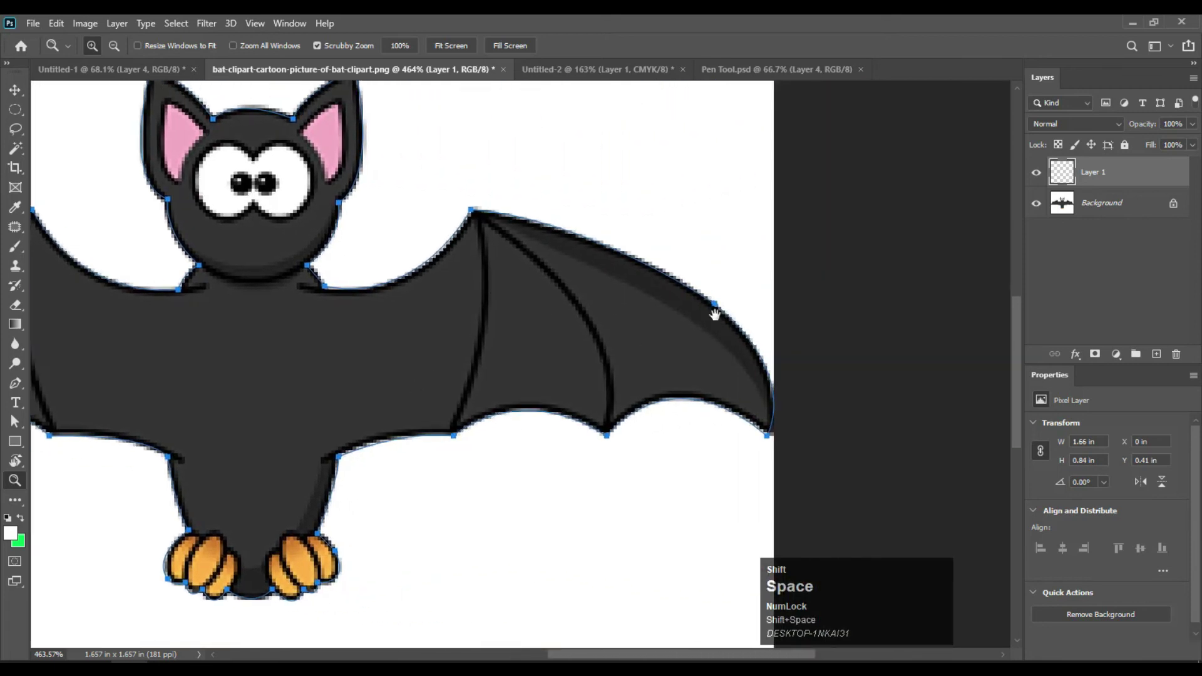
drag(262, 348, 749, 428)
drag(648, 293, 460, 240)
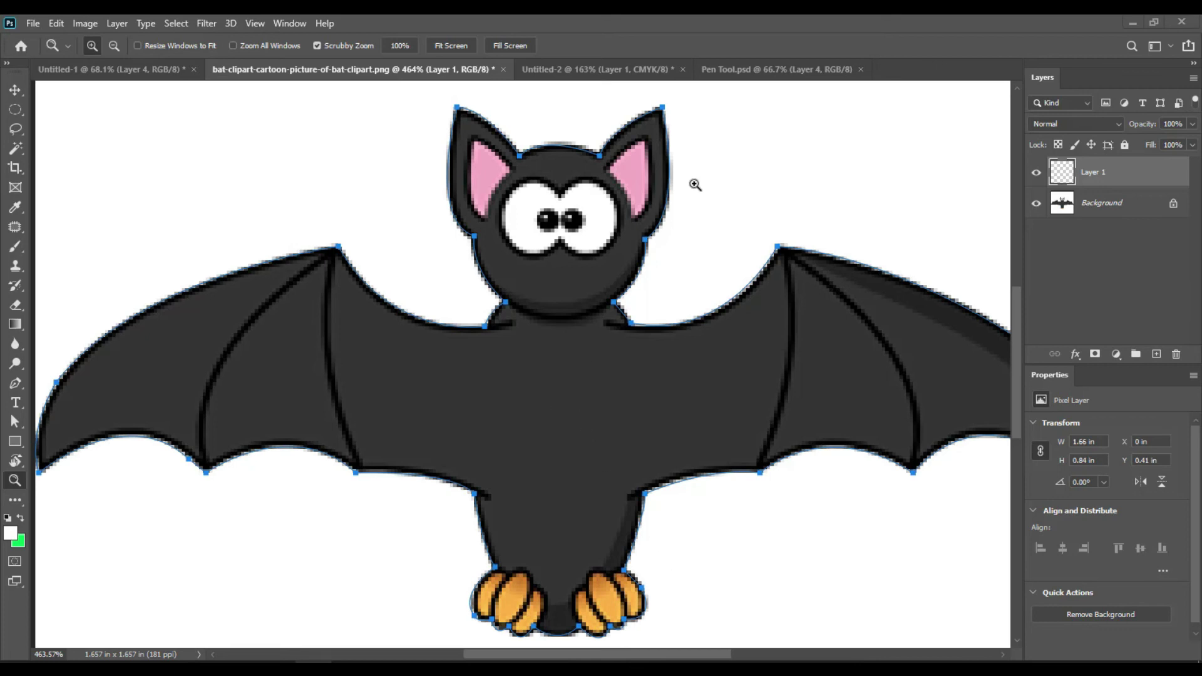
key(shift+space)
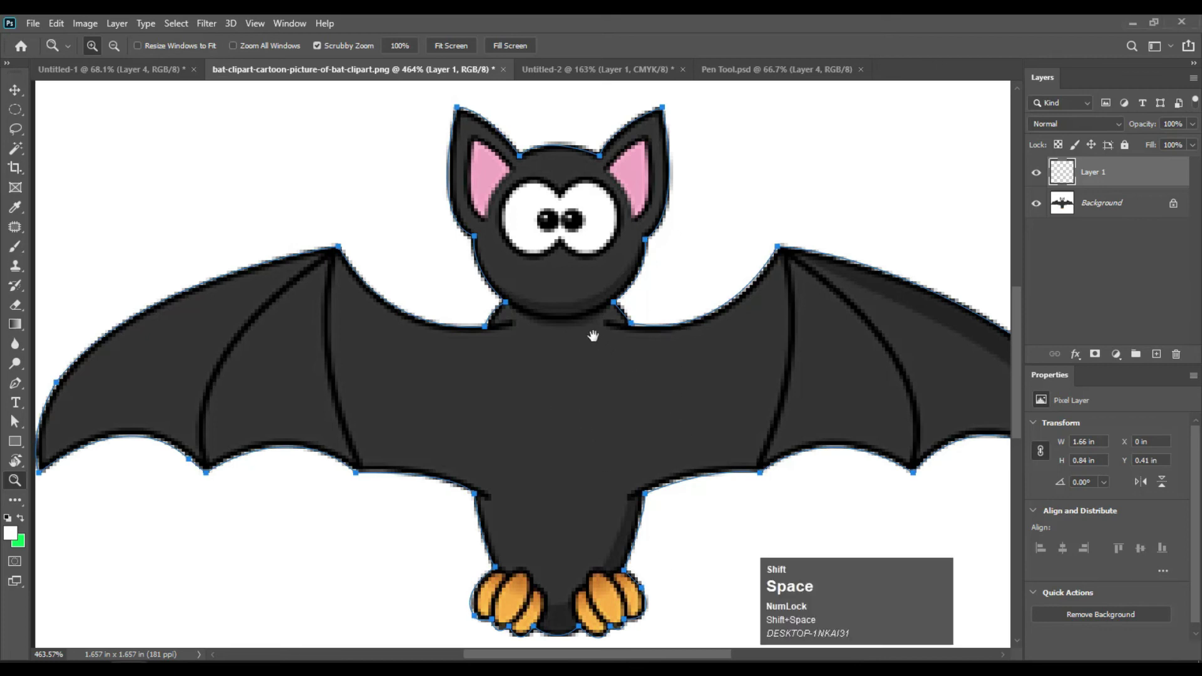
drag(722, 462, 644, 357)
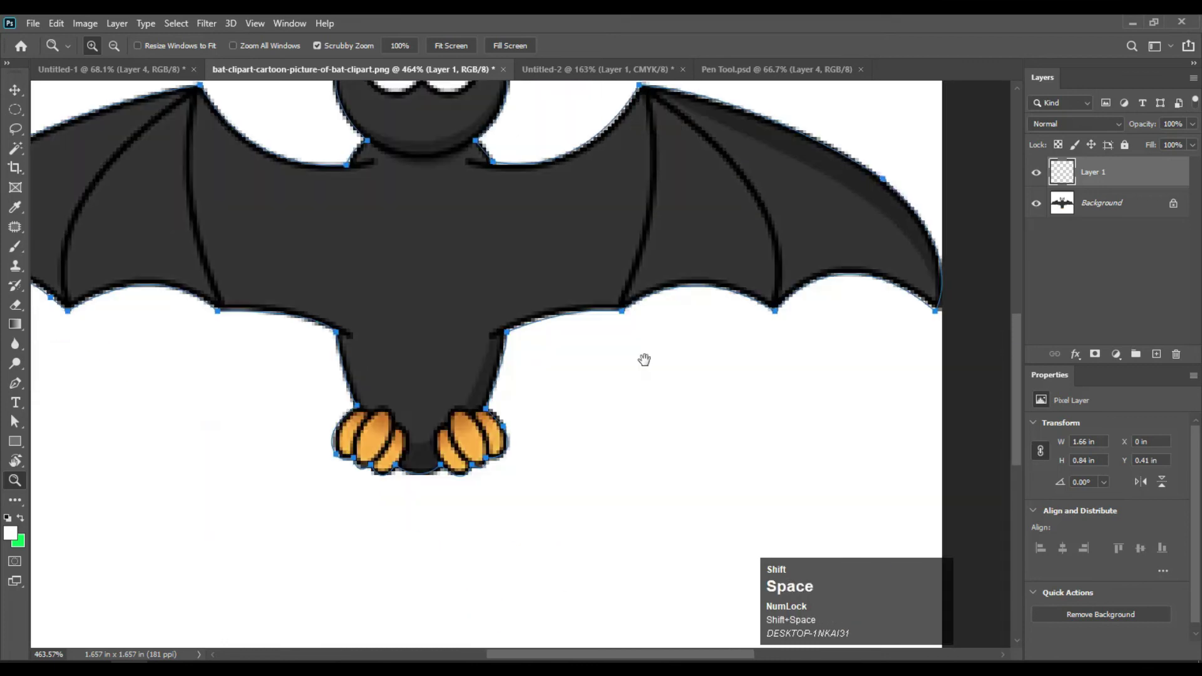
drag(598, 303, 712, 451)
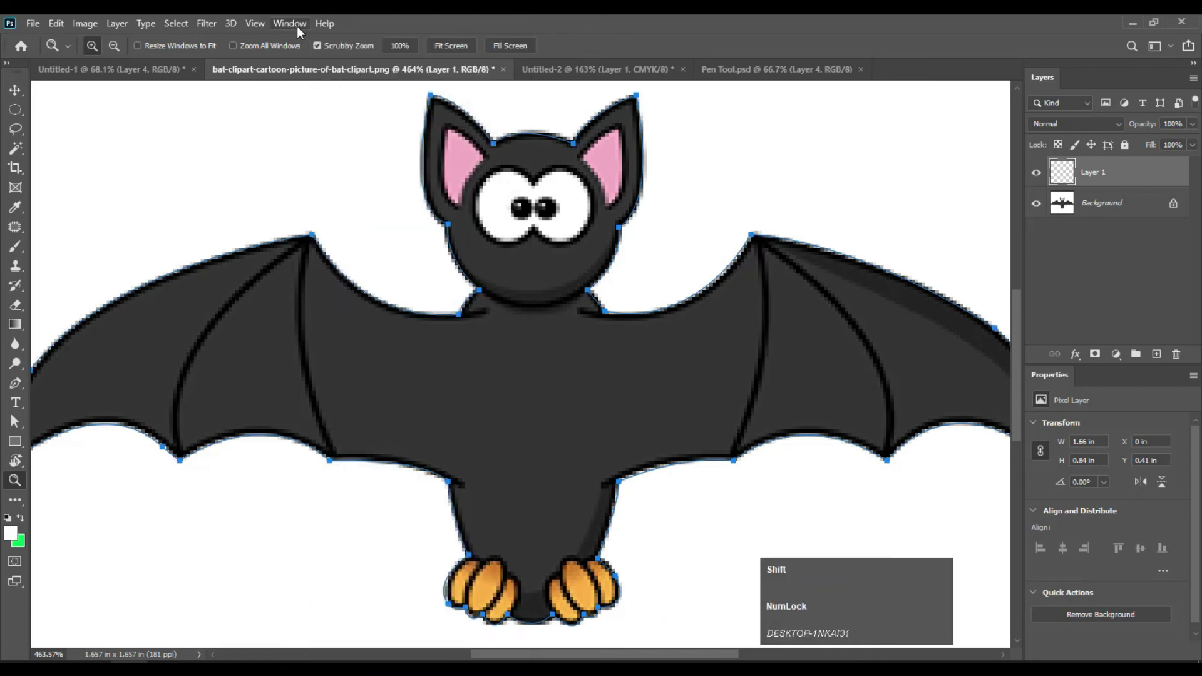
- Show the Paths panel and place it over the inner part of the bat's right-hand wing
click(284, 24)
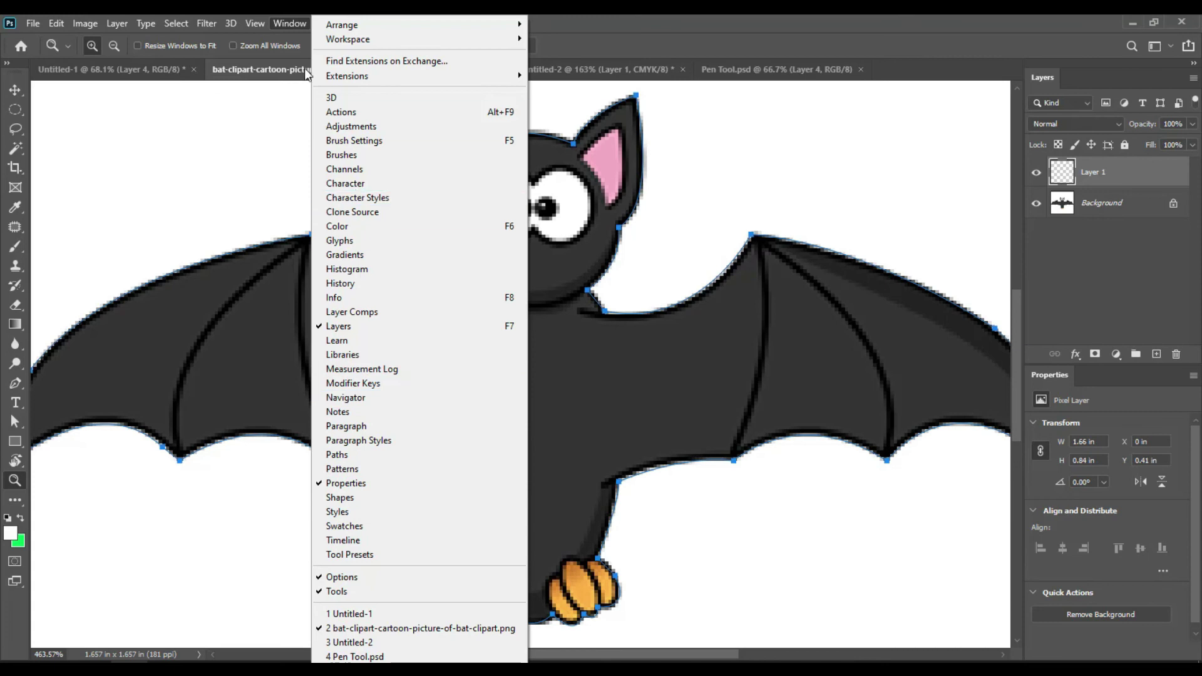
click(349, 457)
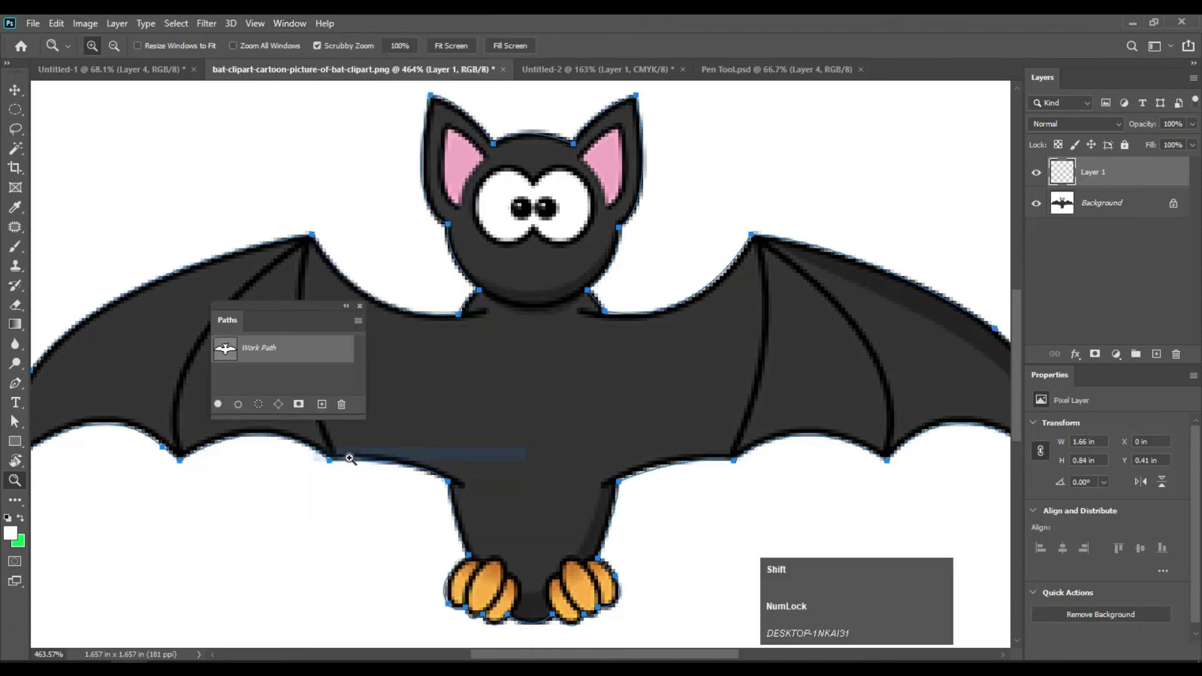
drag(291, 306, 747, 287)
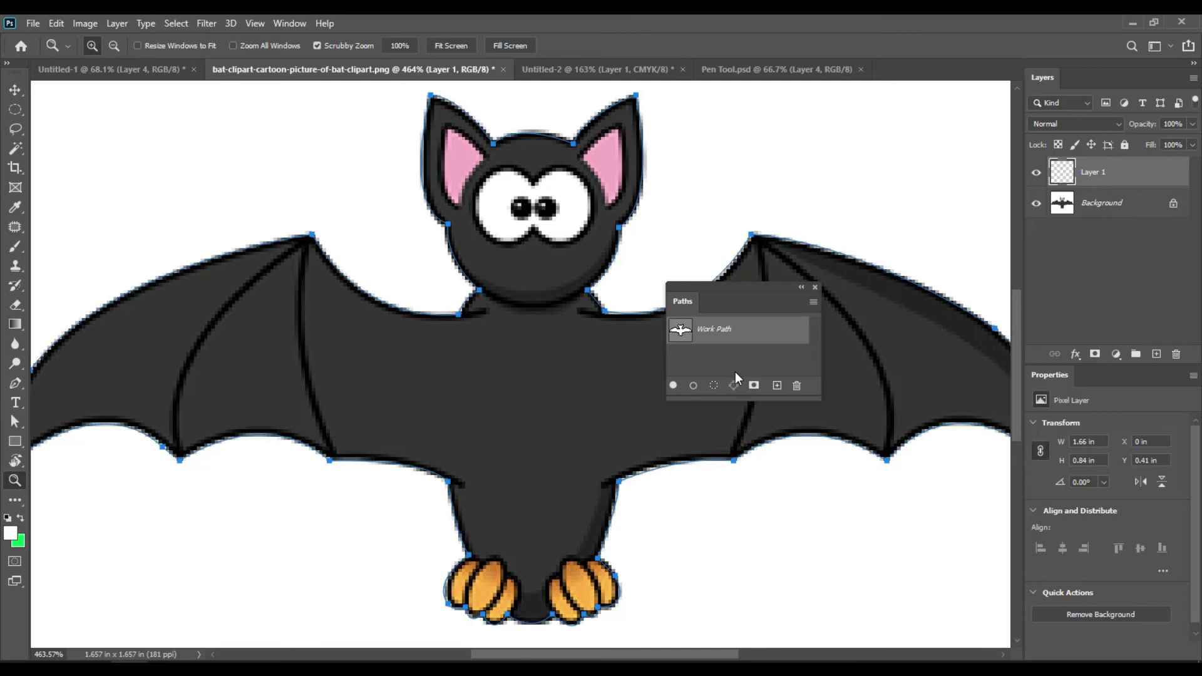
- Fill the bat's work path on Layer 1 with the colour 000000 in Normal mode at 100% opacity
right_click(698, 332)
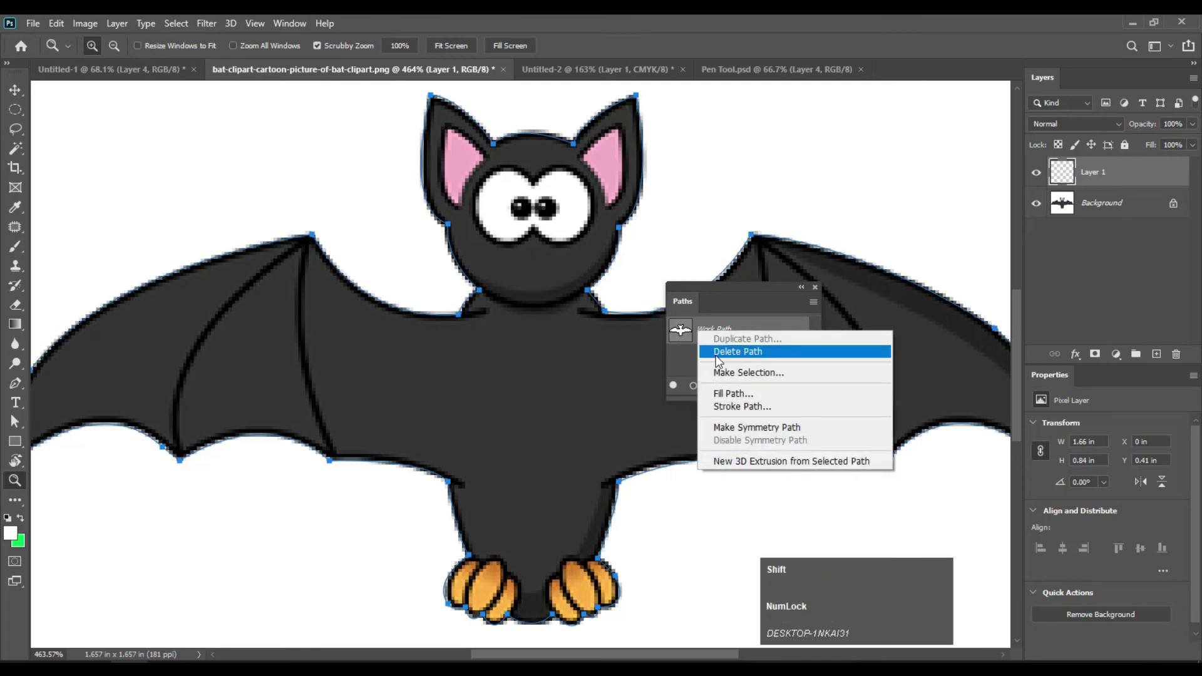
click(720, 393)
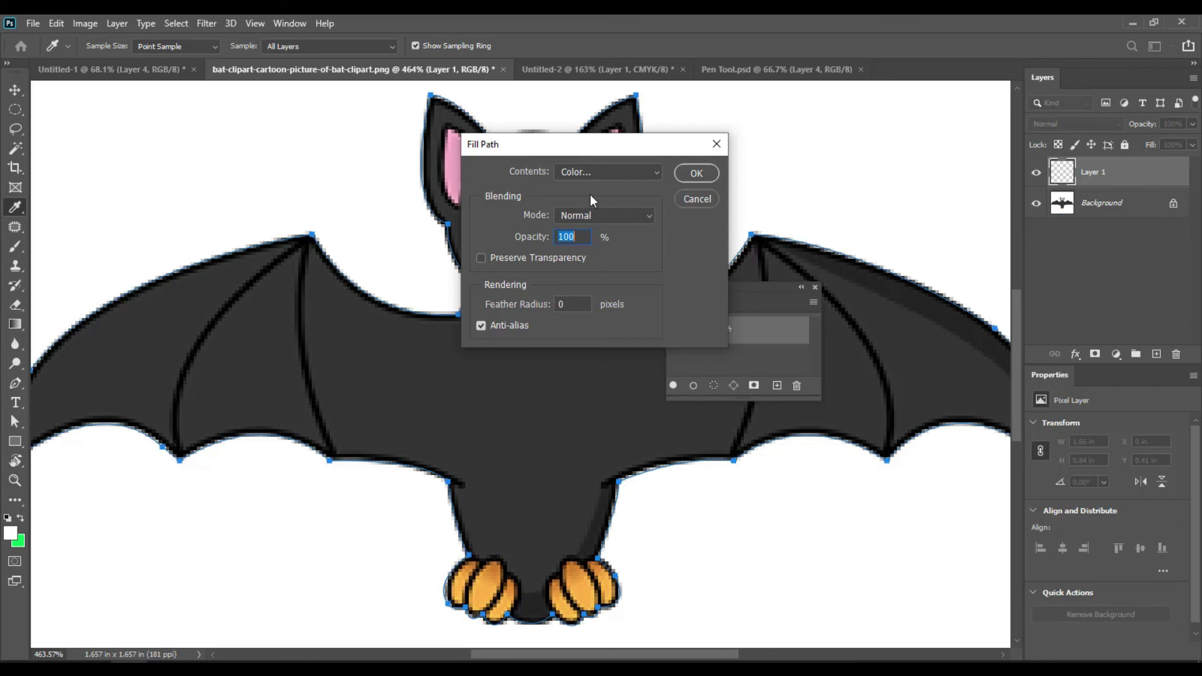
click(601, 175)
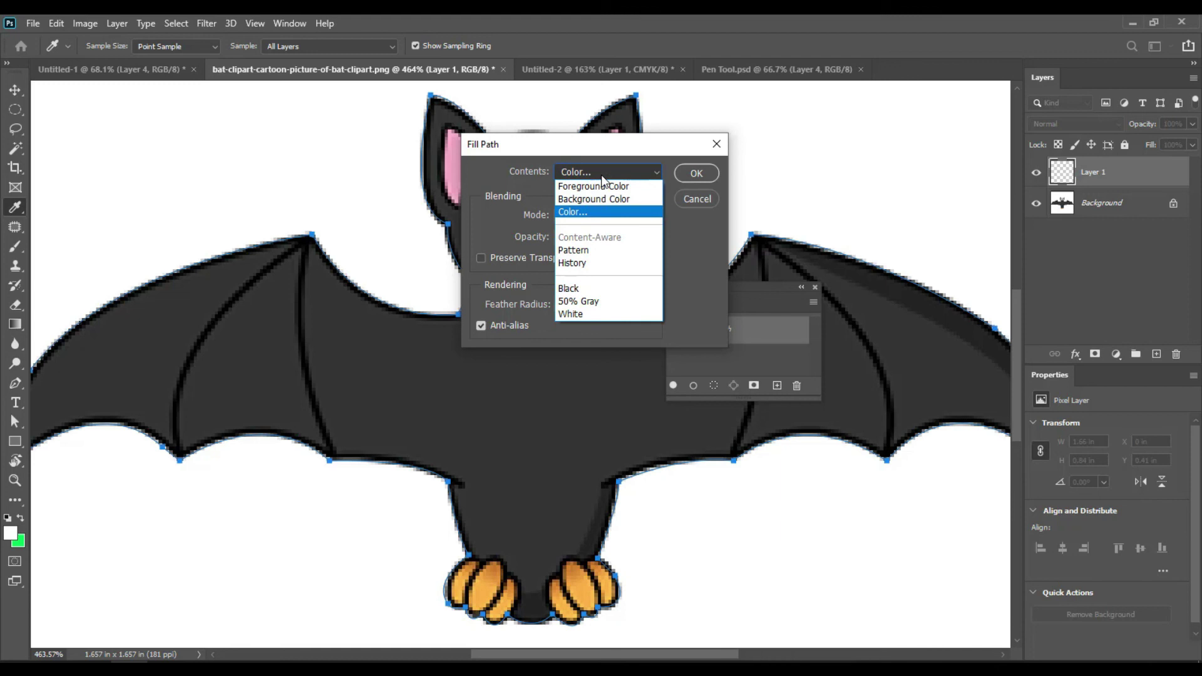
click(592, 213)
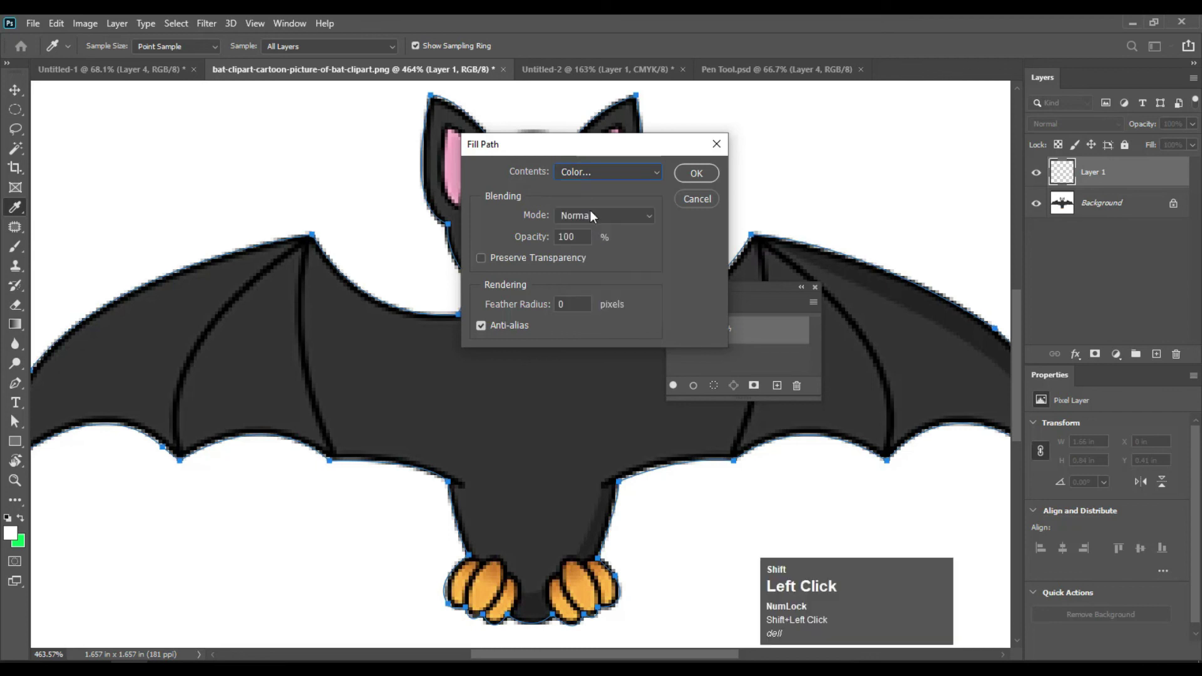
drag(585, 362, 438, 252)
drag(429, 388, 556, 542)
click(614, 284)
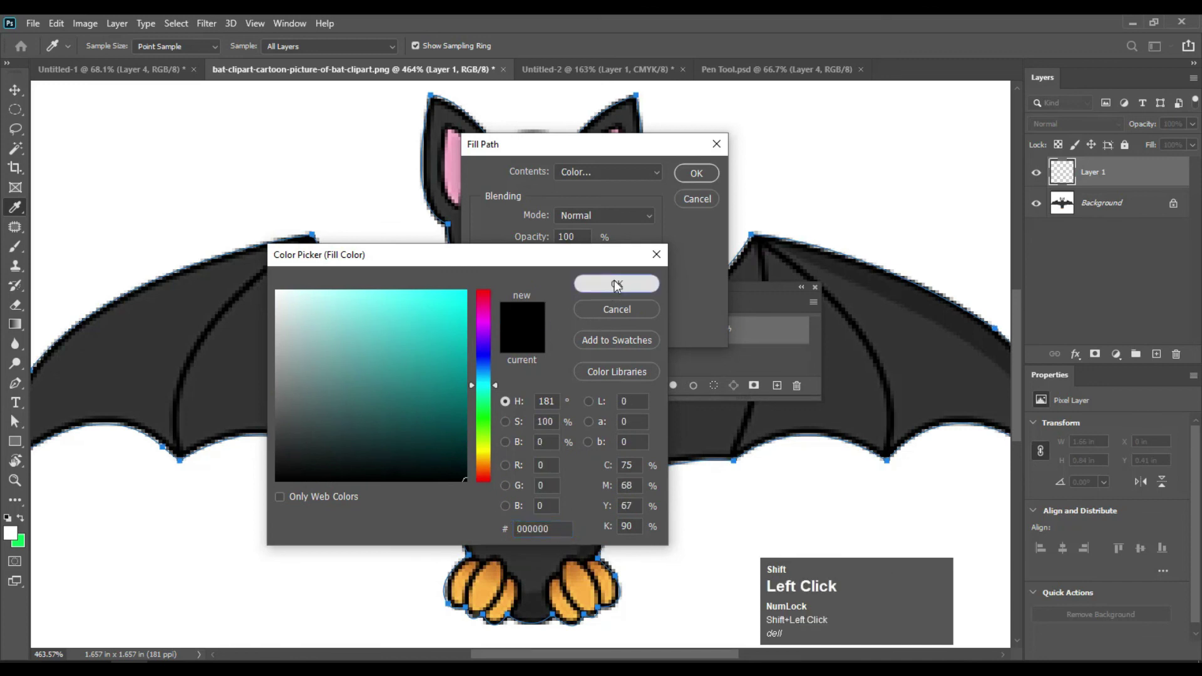
click(699, 172)
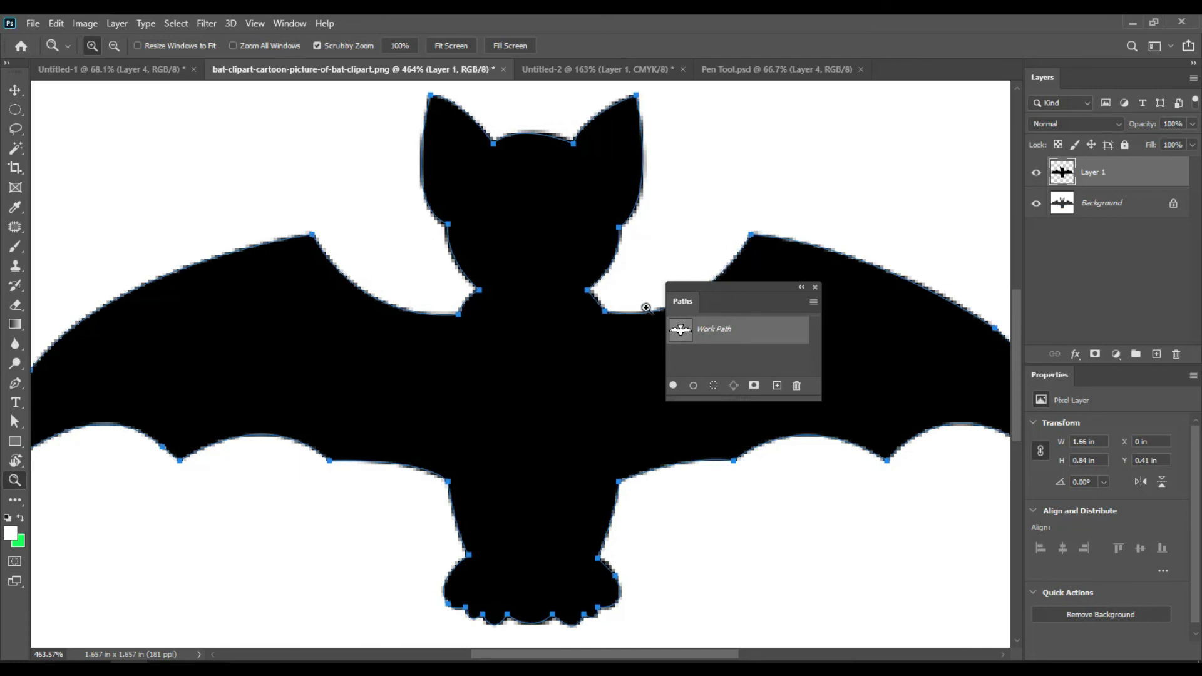
- Hide the Background layer to isolate the black silhouette, and collapse the Paths panel
key(v)
click(1035, 213)
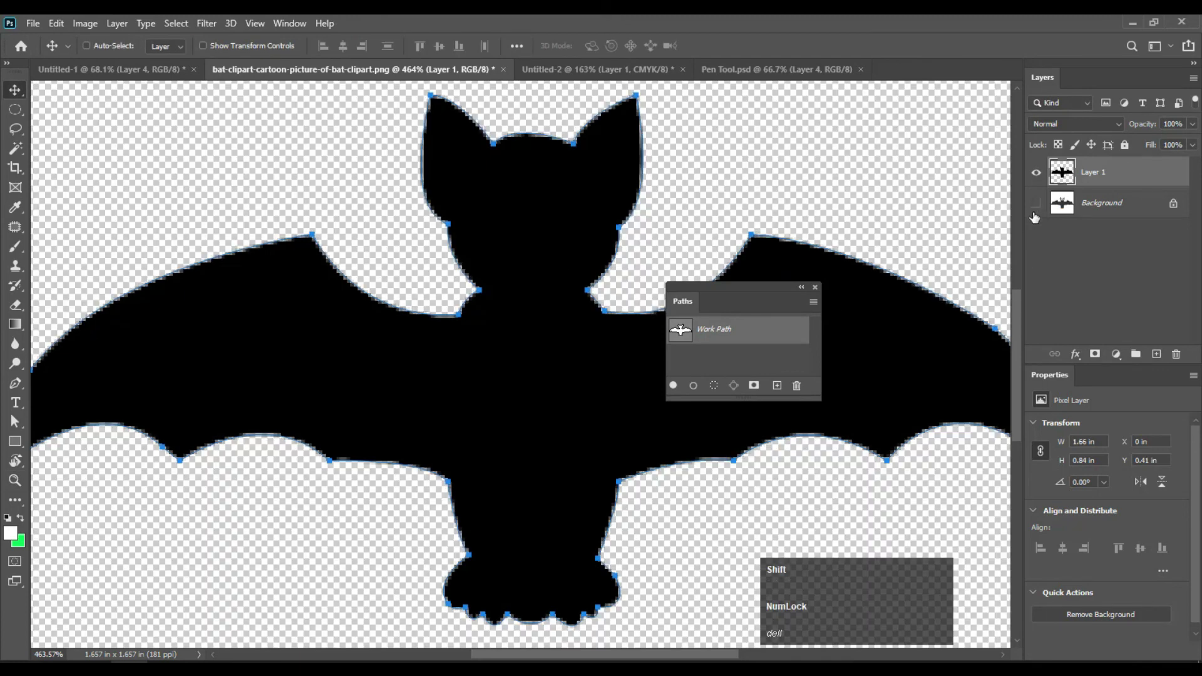
click(802, 287)
scroll(490, 438, down, 1)
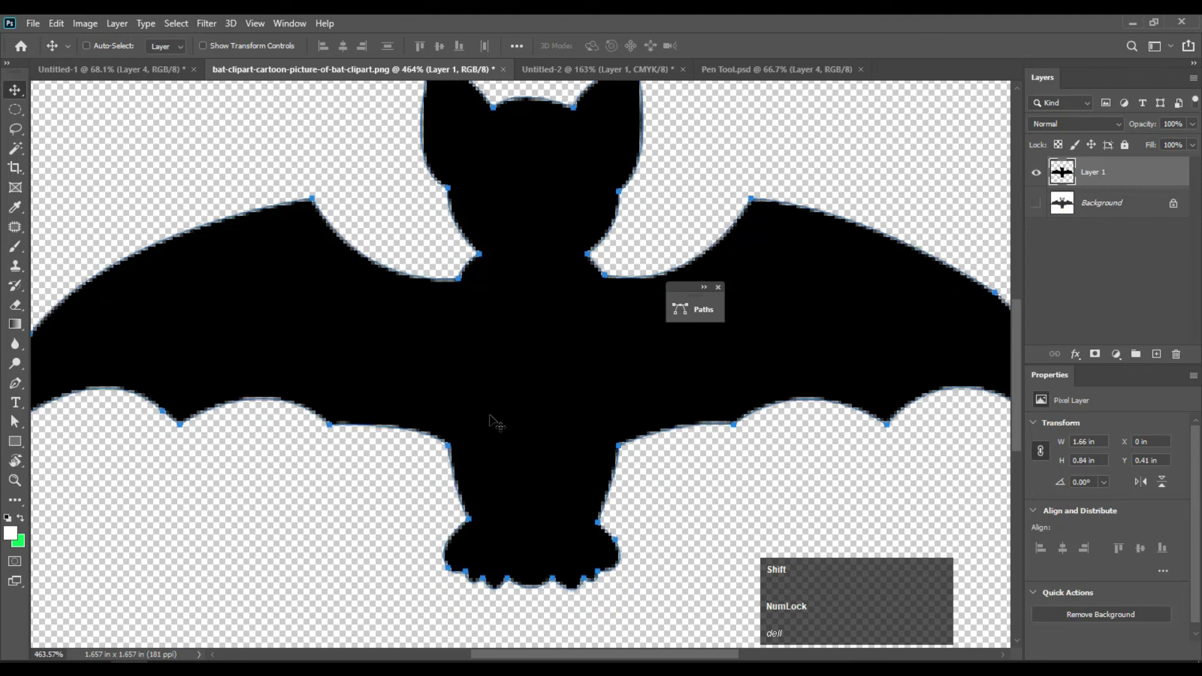
key(ctrl+0)
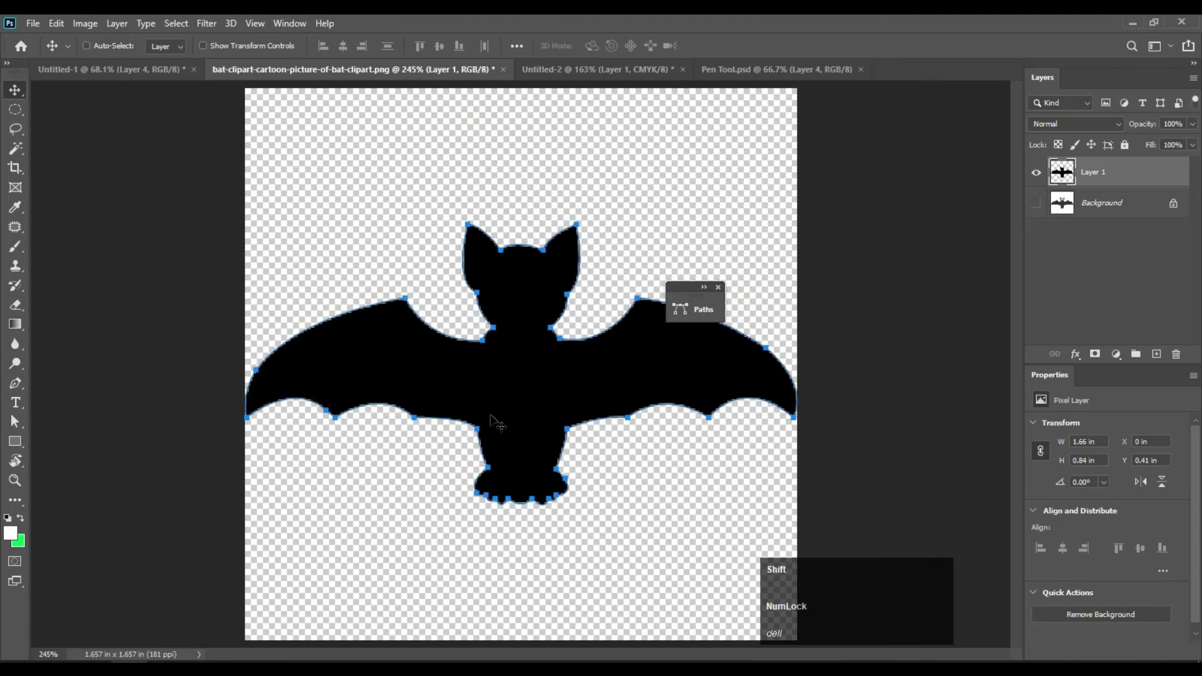
drag(617, 375, 534, 384)
- Show the Background layer's original bat with Layer 1 hidden, and move the collapsed Paths panel clear of the image
click(1036, 203)
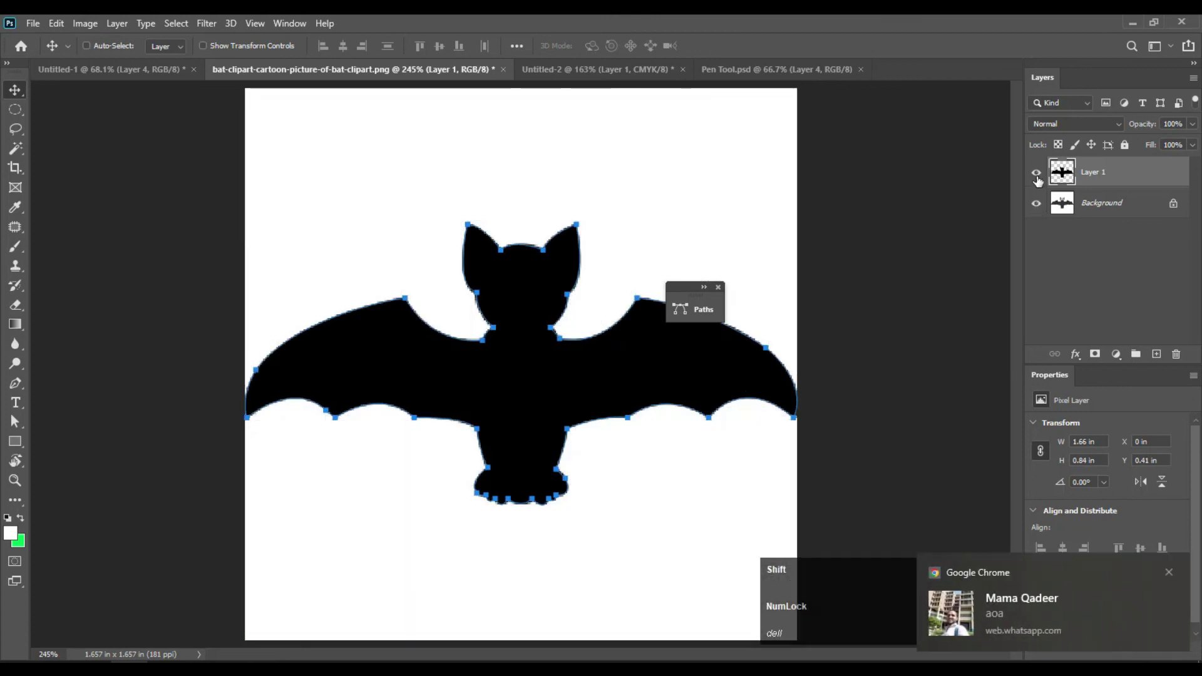
shift+click(1037, 172)
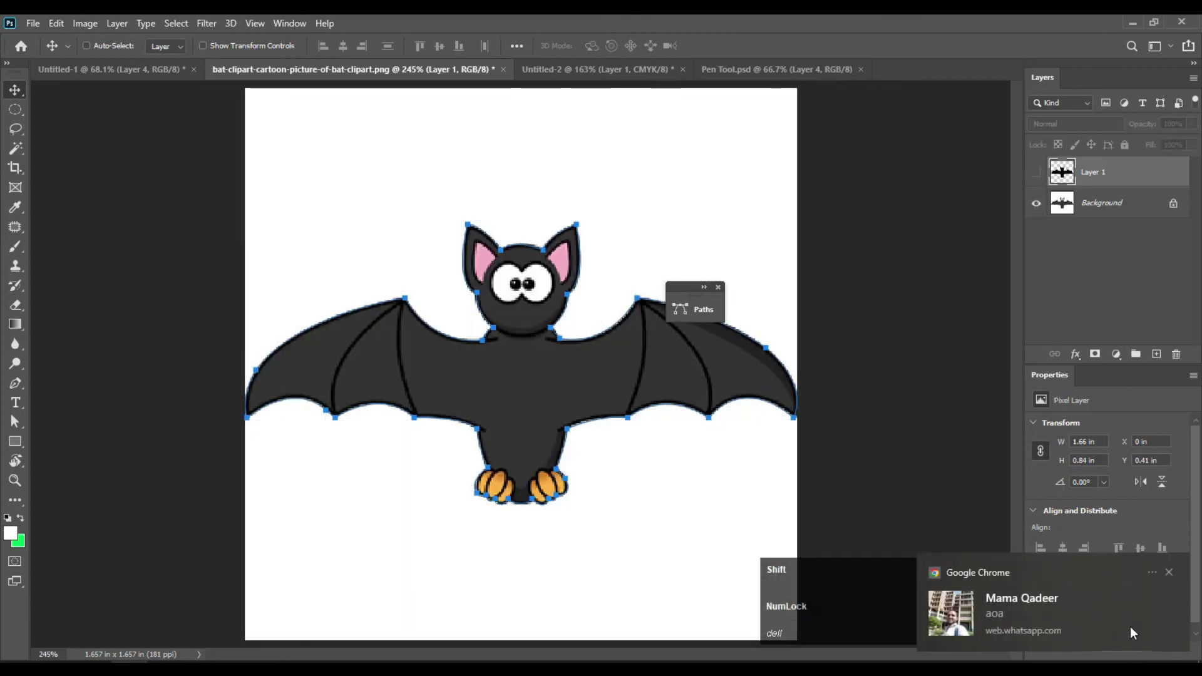
click(1169, 572)
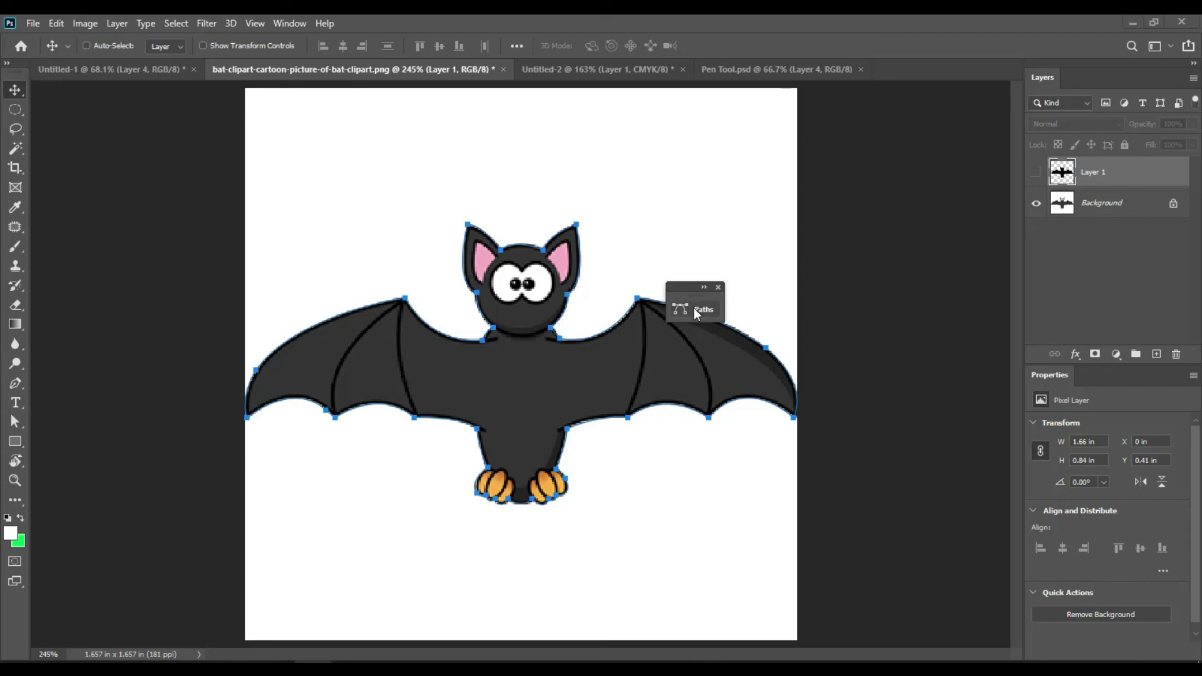
drag(693, 310, 950, 182)
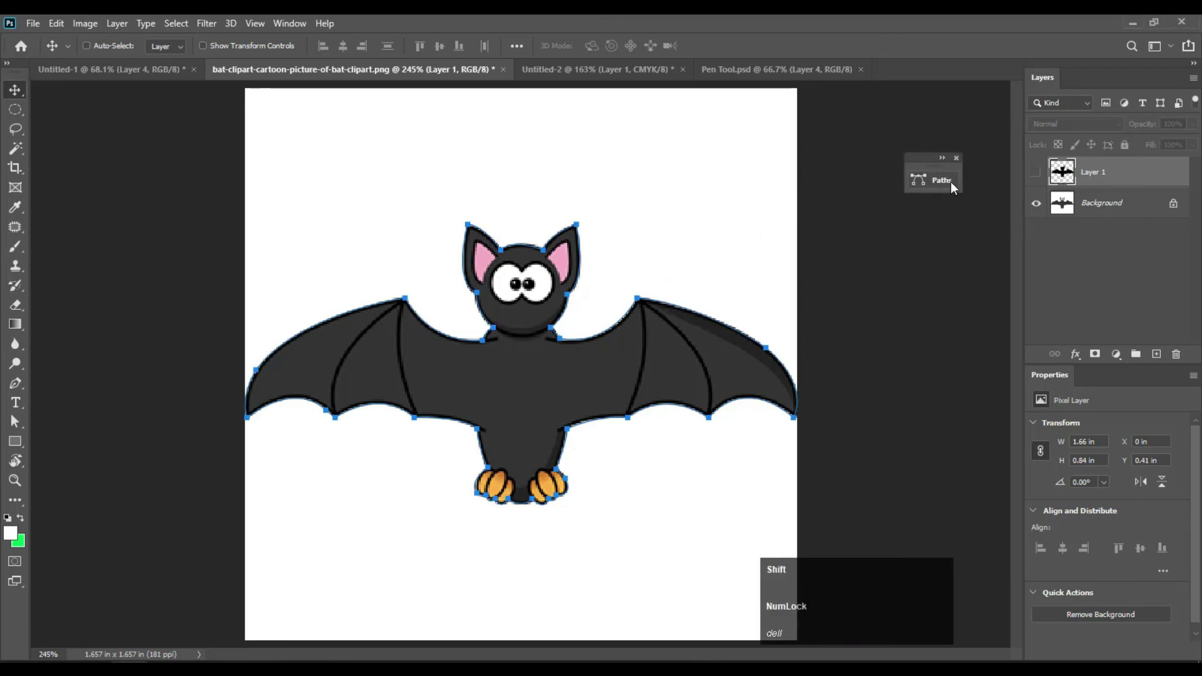